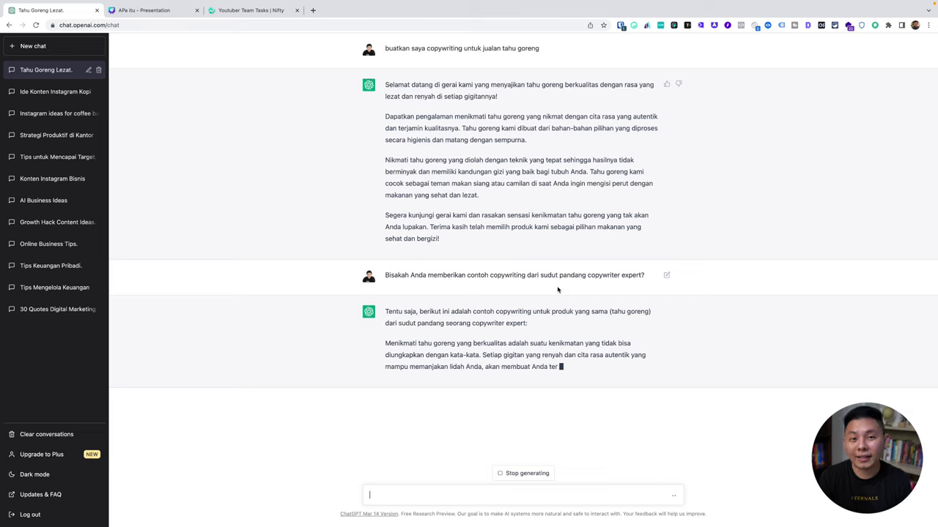
triple_click(398, 49)
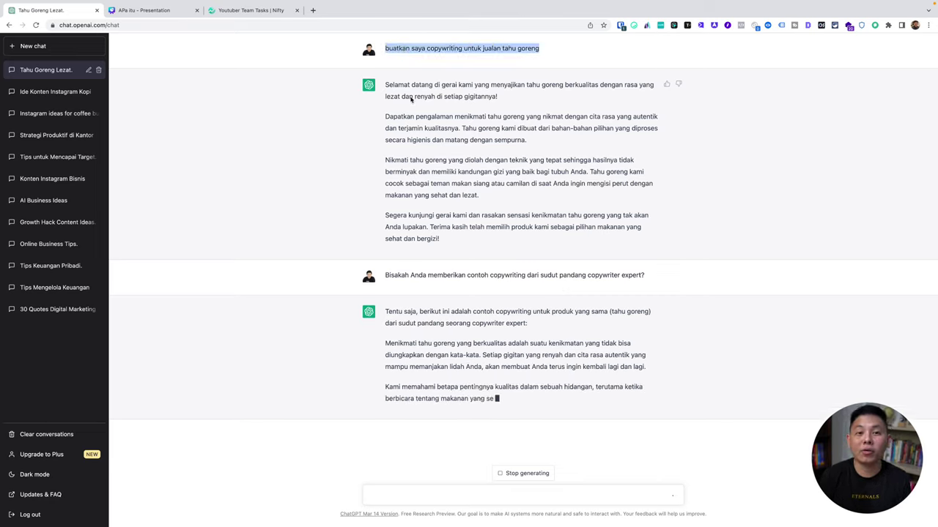
drag(387, 50, 480, 203)
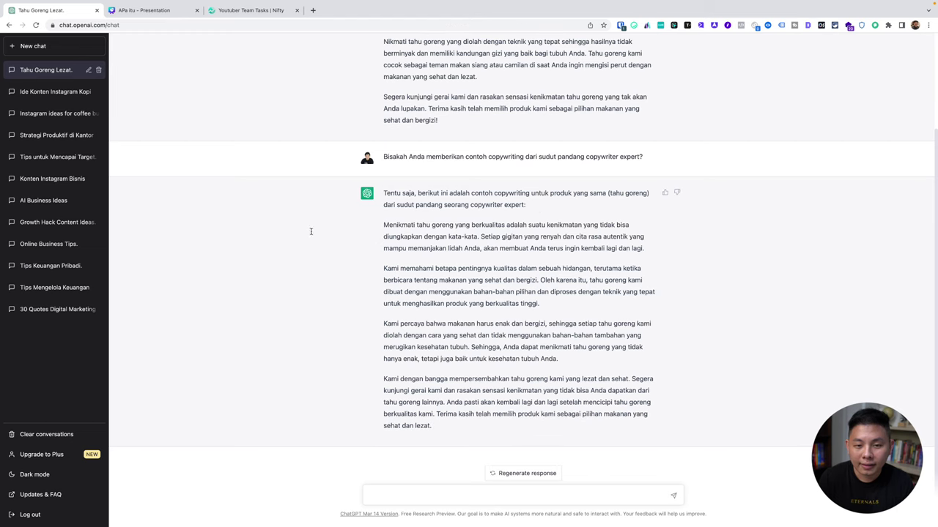
drag(381, 225, 663, 255)
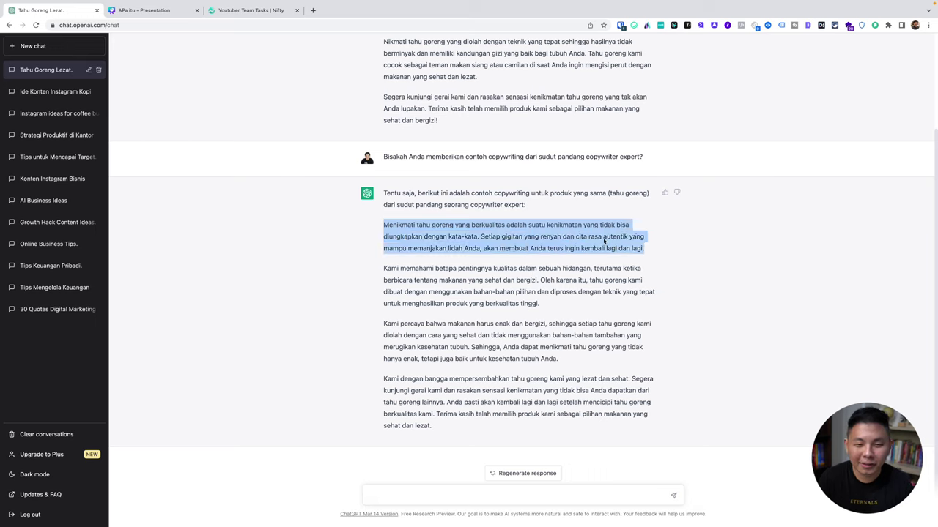
click(383, 232)
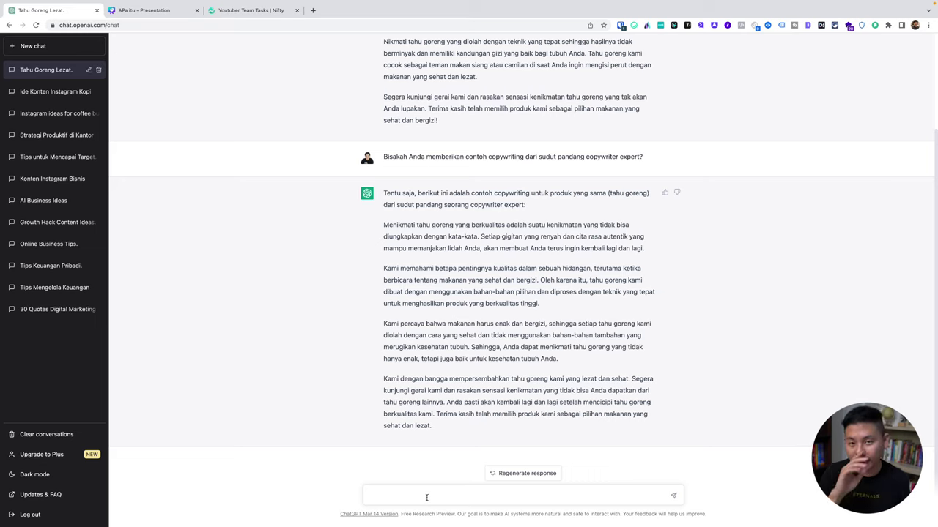
Start a new prompt reading "Buatkan saya copywriting untuk jualan tahu goreng"
text(atkan)
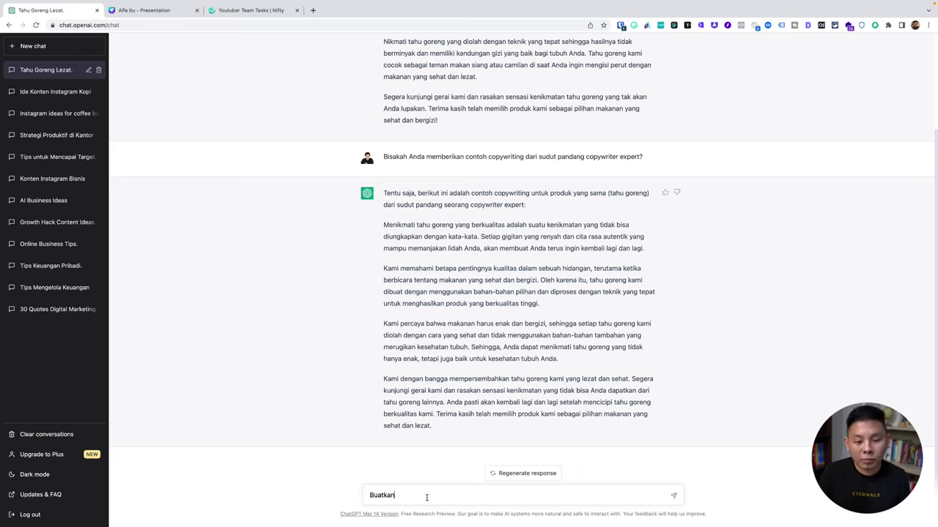
text( saya co)
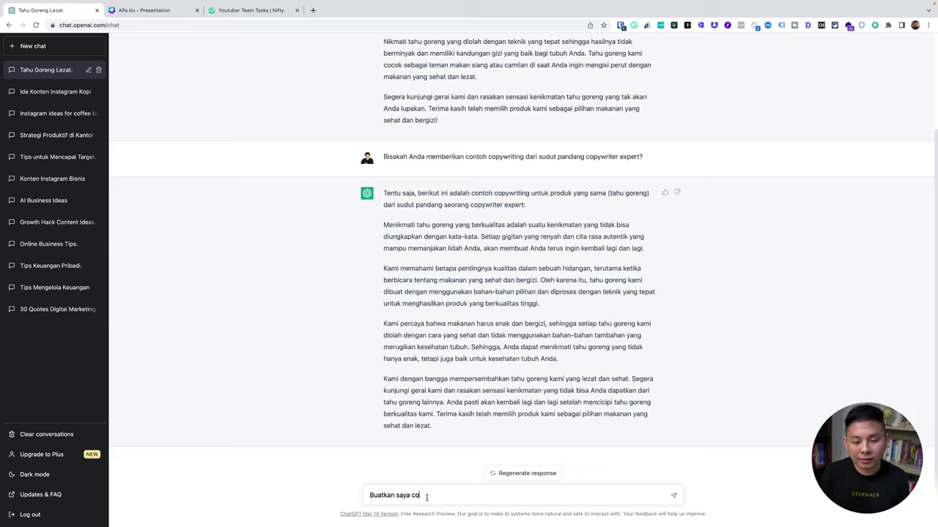
text(pywriting untuk jualan)
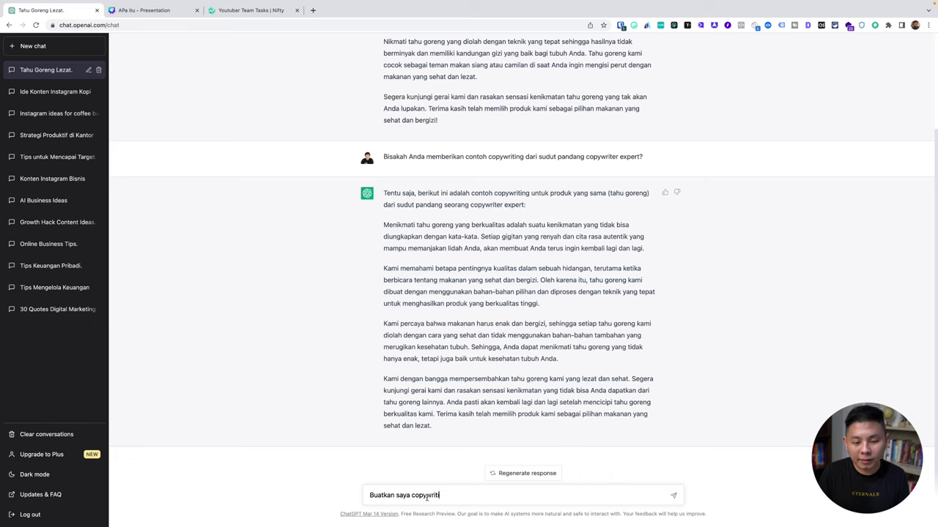
text( tahu)
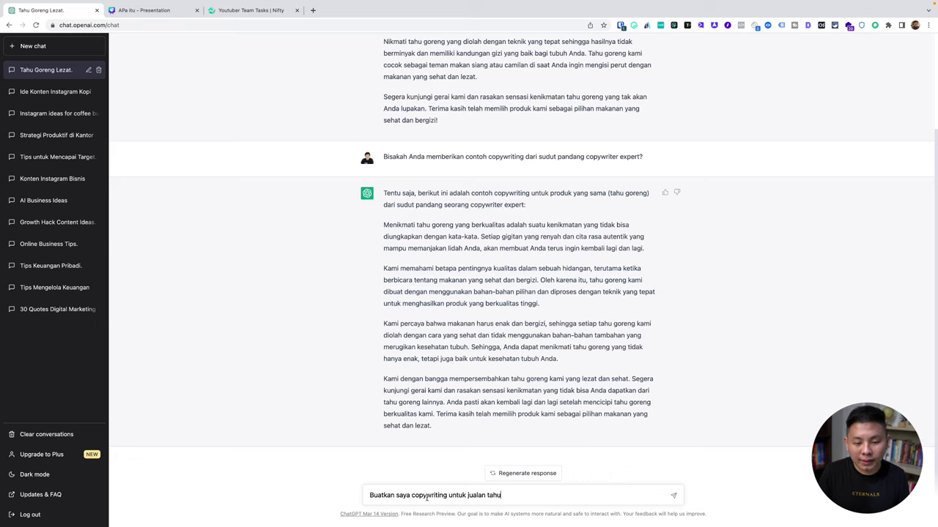
text( goreng)
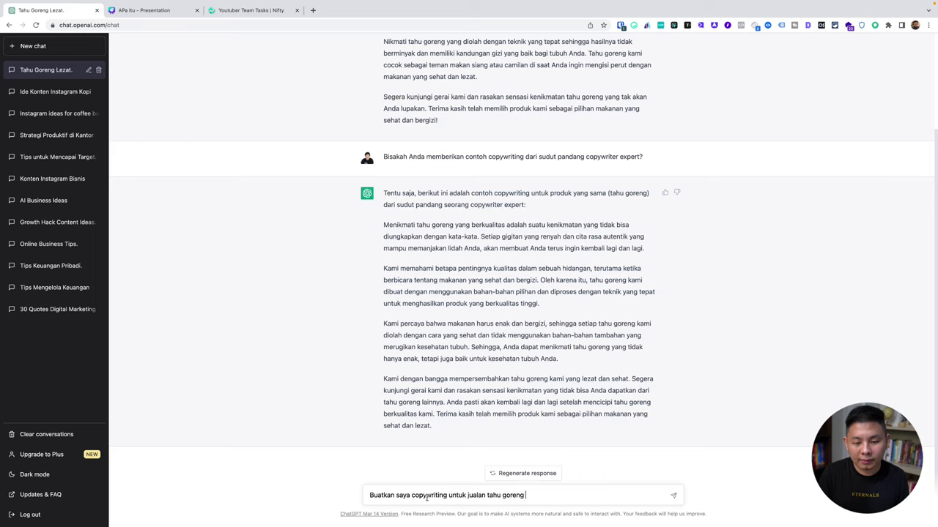
Extend the prompt with the target audience: "dengan target marketnya adalah karyawan swasta dan"
text( dengan t)
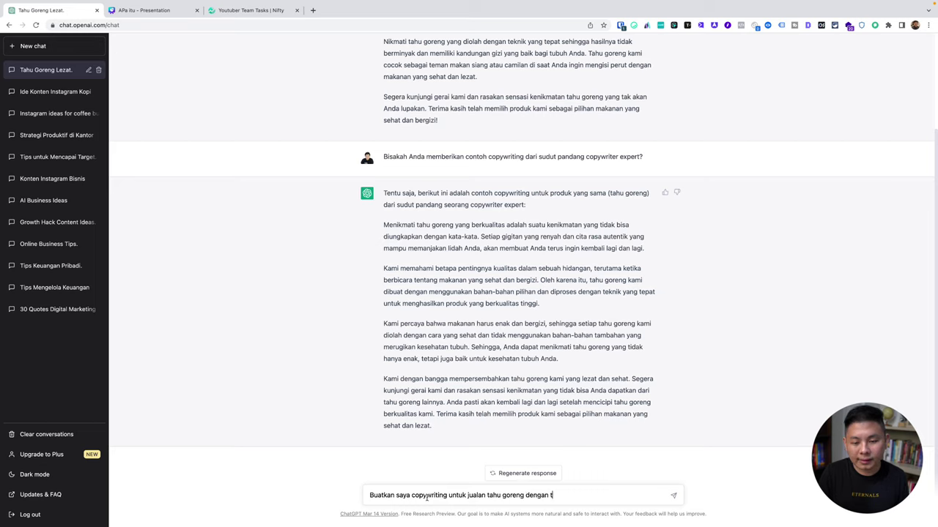
text(arget market)
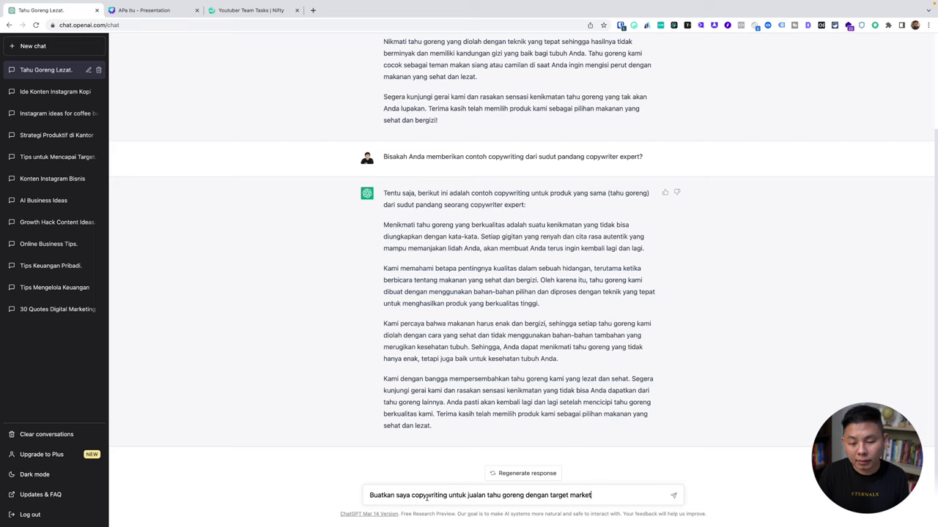
text(nya adalah miln)
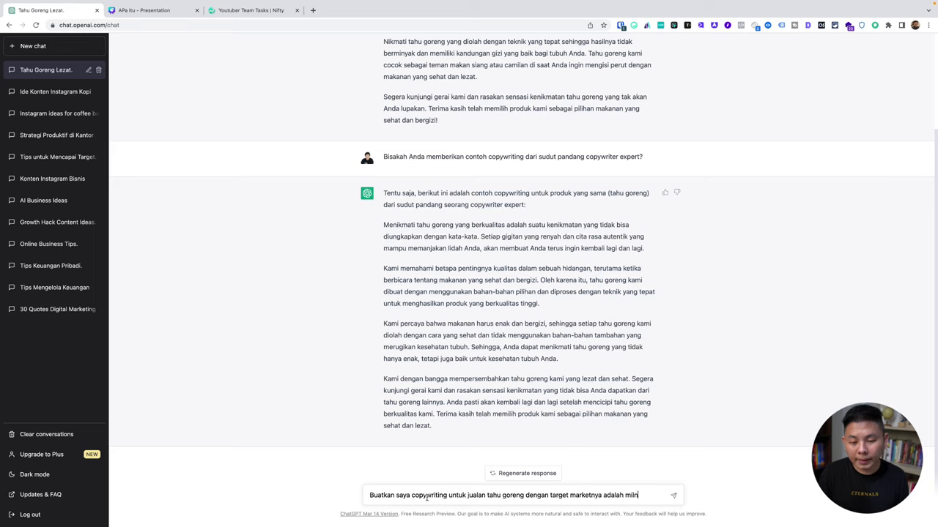
key(BackSpace)
key(BackSpace)
key(BackSpace)
key(BackSpace)
text(karyaw)
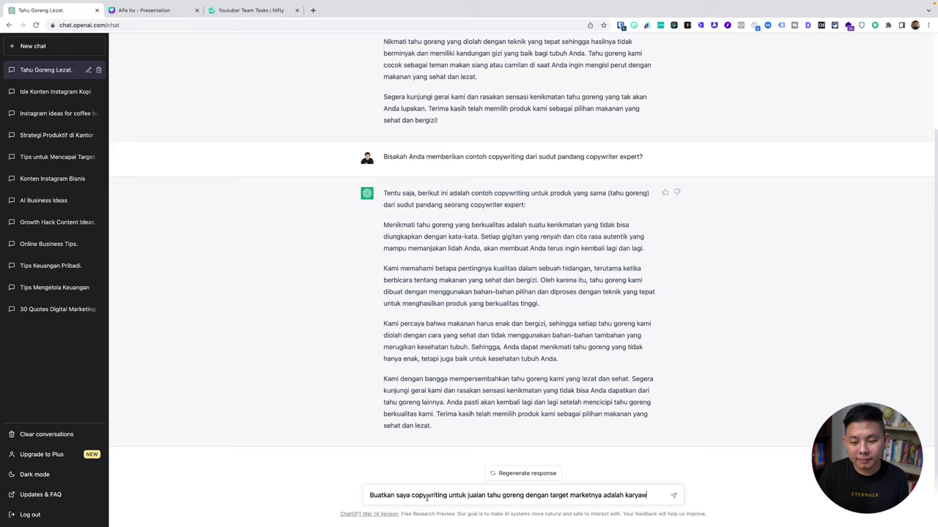
text(an swasta dan)
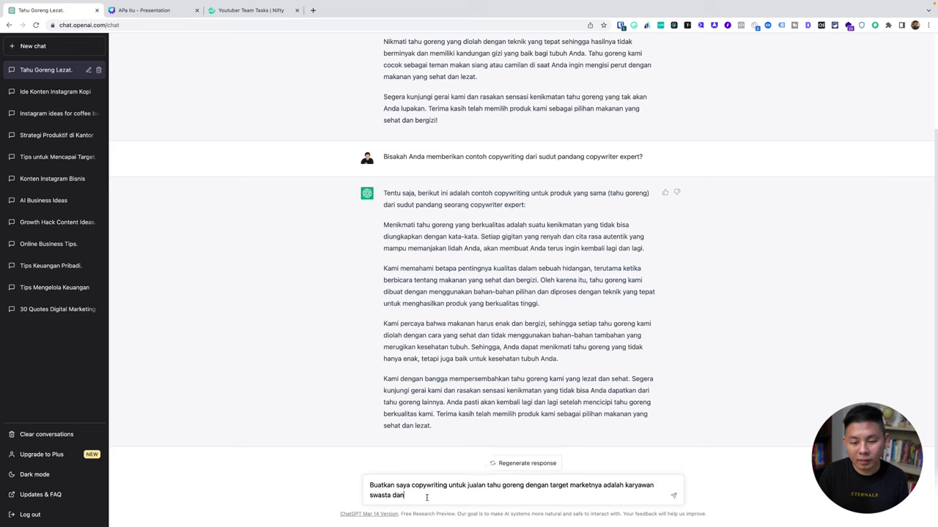
Continue the prompt with "keunikan tahu goreng saya" to introduce the product's unique features
text( fitu)
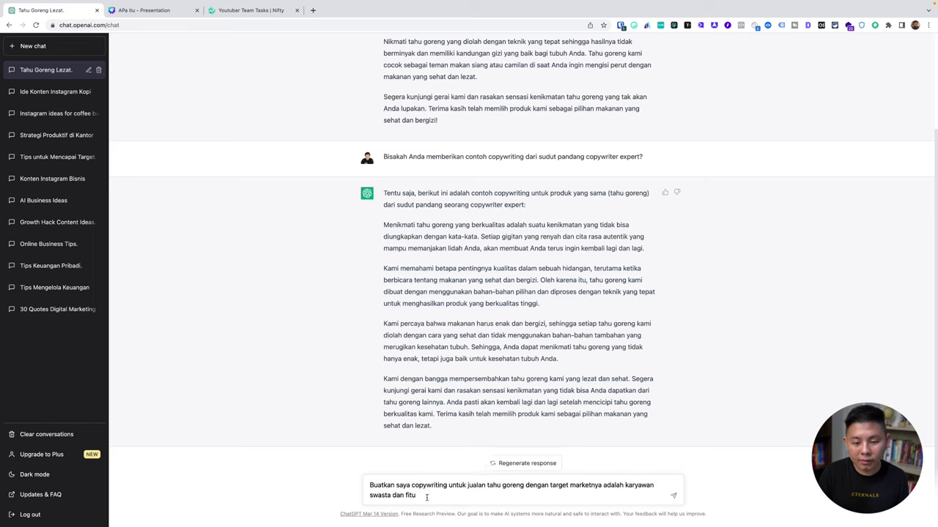
text(r keunikan)
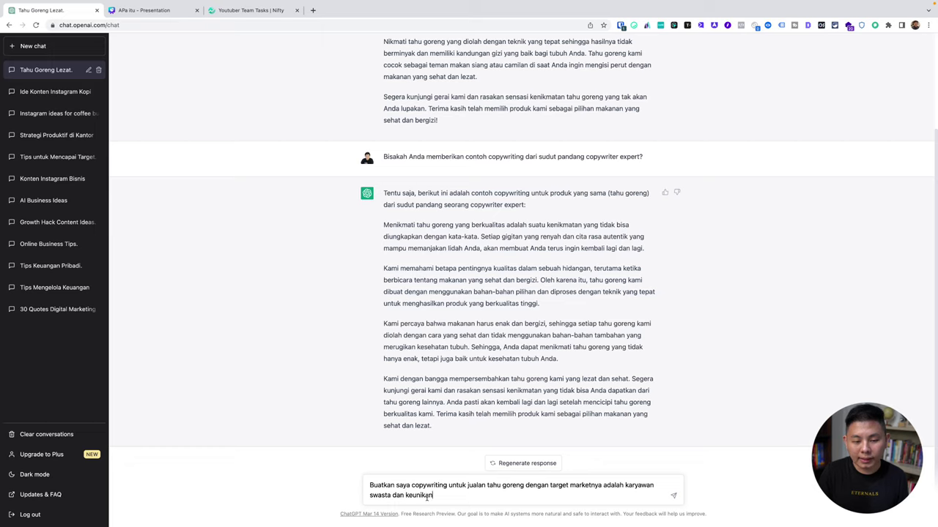
text( tahu goreng saya)
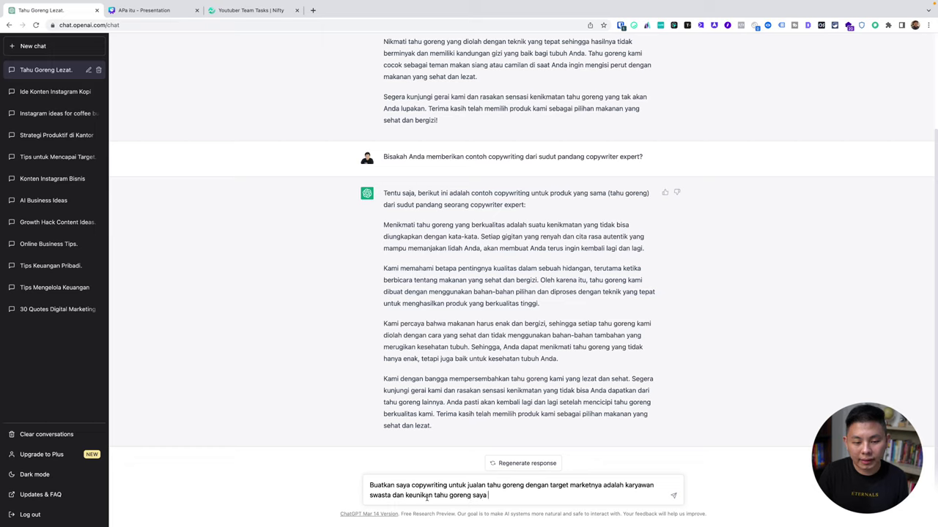
Copy the three Fitur bullet points from the Canva slide "Contoh Fitur & Manfaat" and paste them at the end of the ChatGPT prompt
click(143, 10)
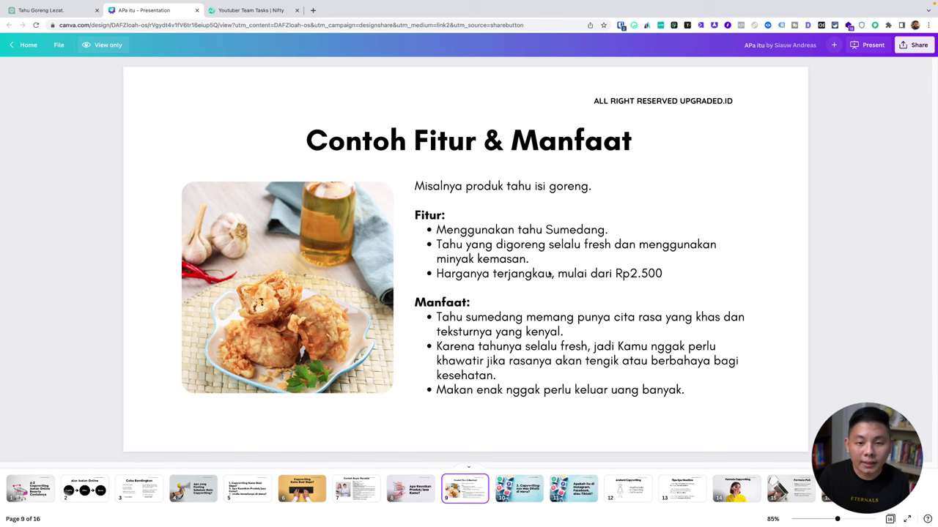
drag(437, 229, 676, 274)
key(super+c)
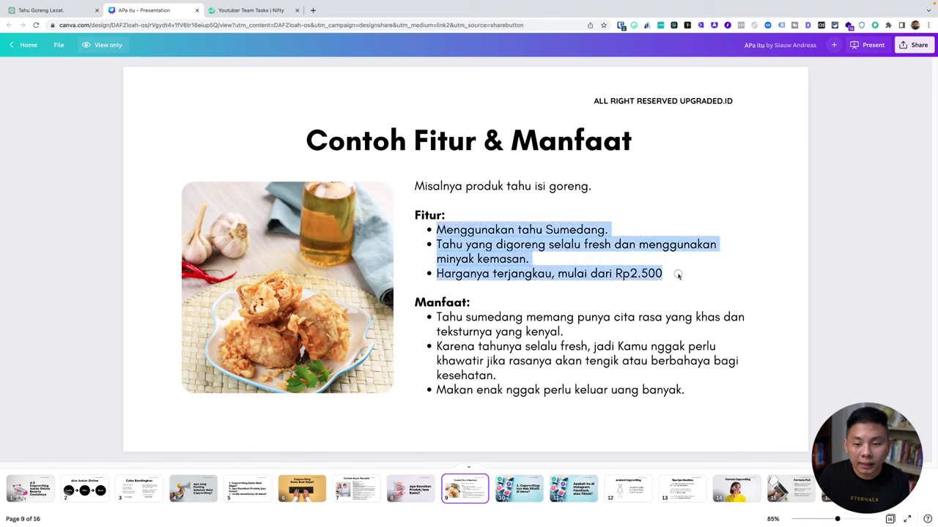
click(30, 10)
key(super+v)
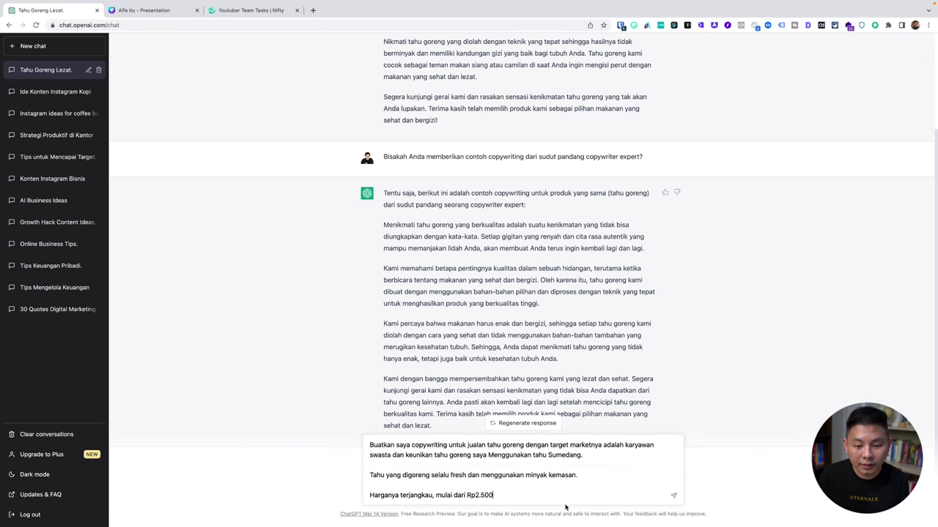
Put a colon after "keunikan tahu goreng saya" and format the three pasted features as a dashed list below a blank line
click(487, 454)
text(:)
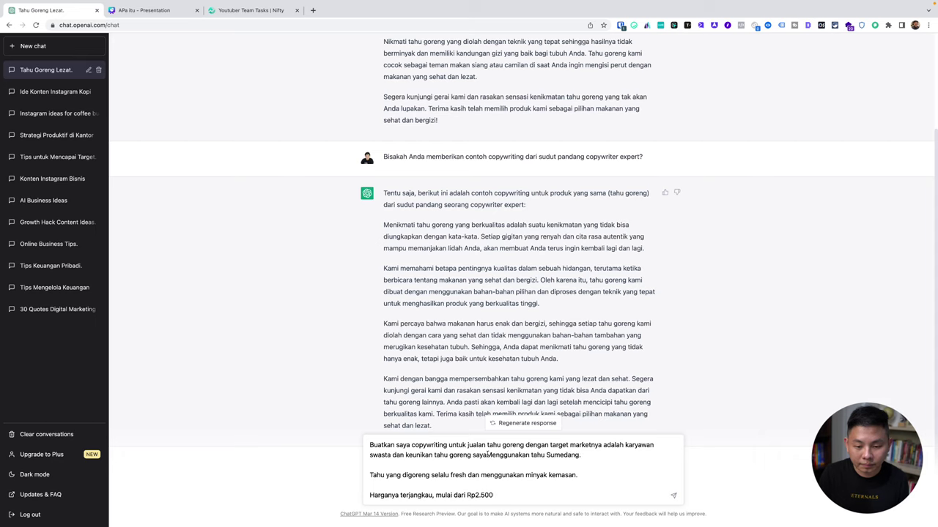
key(Delete)
key(shift+Return)
key(shift+Return)
text(-)
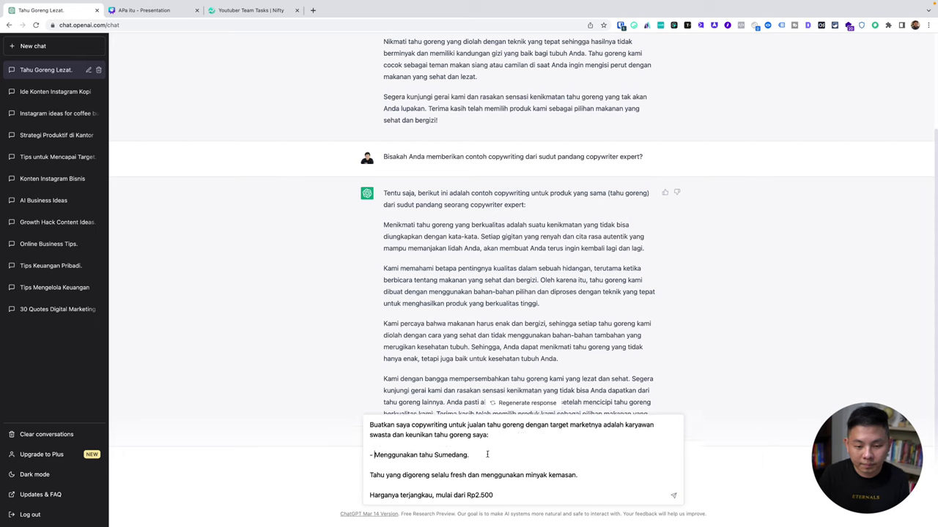
key(BackSpace)
text(-)
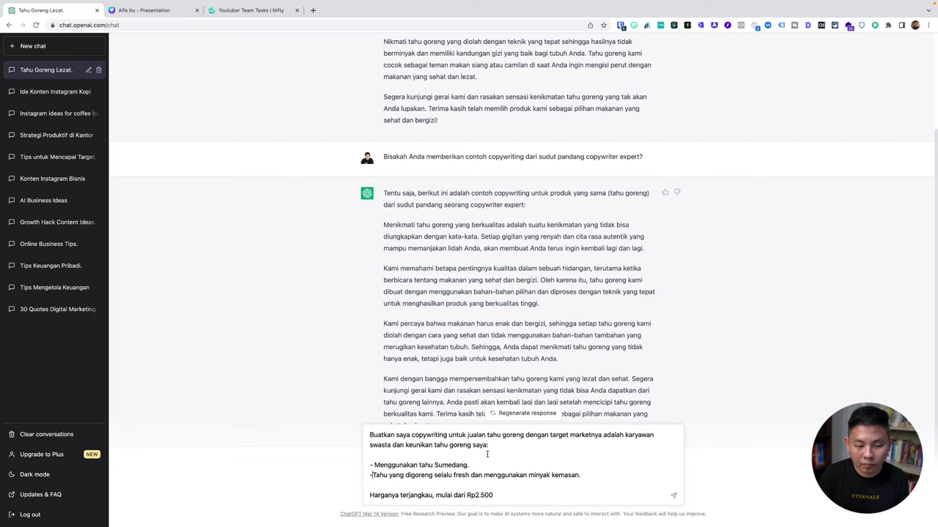
key(BackSpace)
text(- )
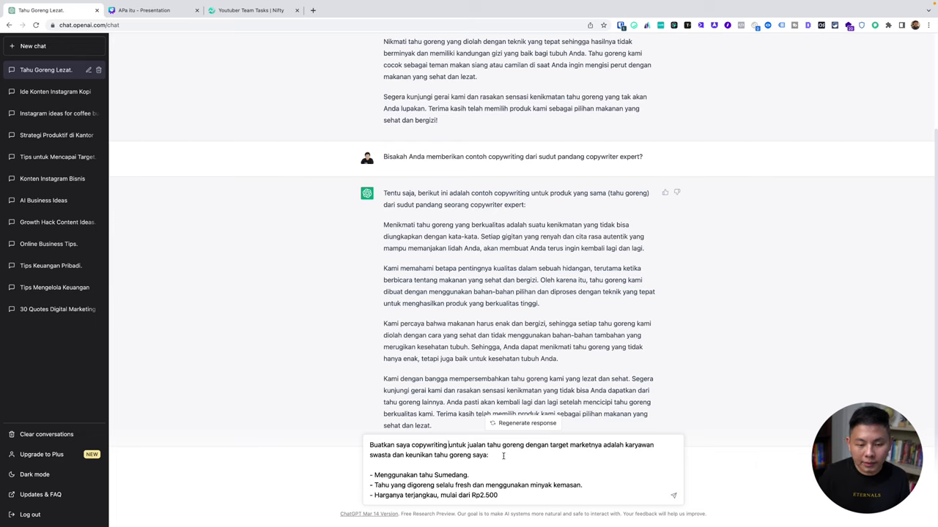
Insert "dengan formula AIDA" after the word "copywriting" in the prompt's first sentence
text( dengan formula AID)
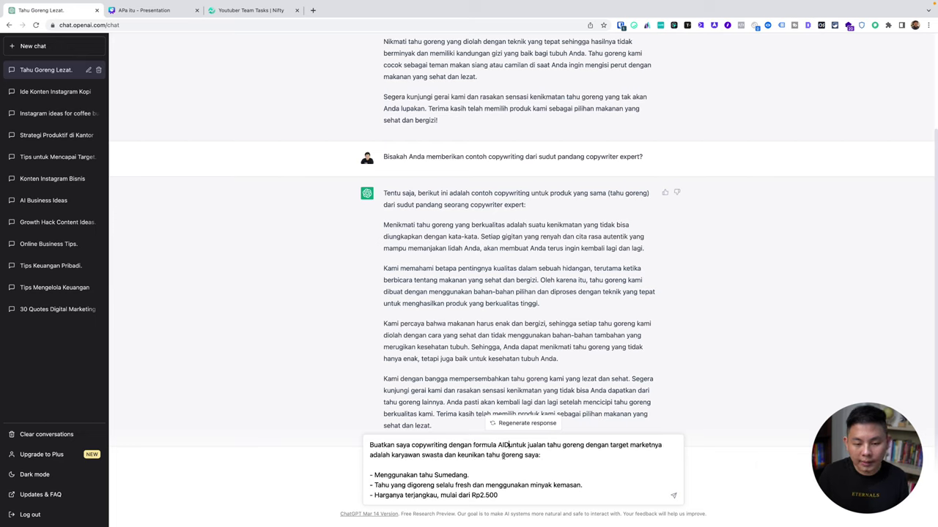
text(a)
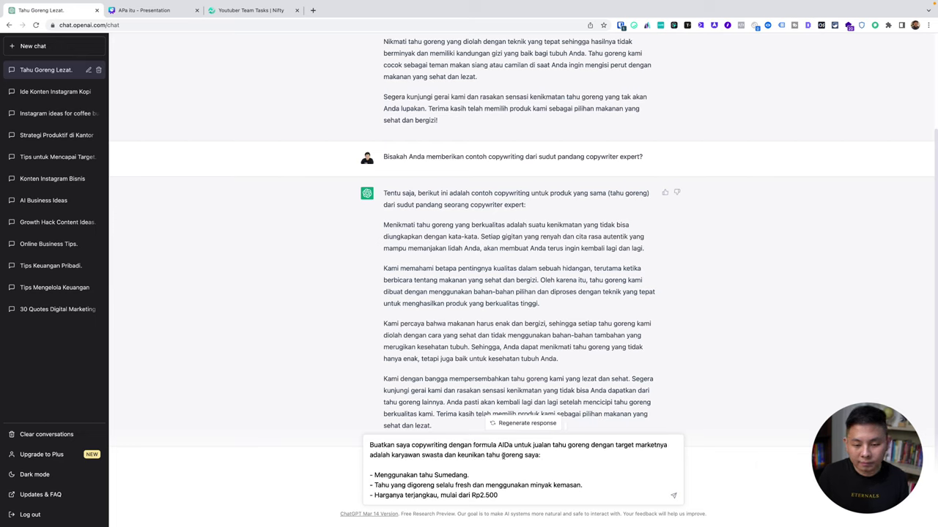
key(BackSpace)
text(A)
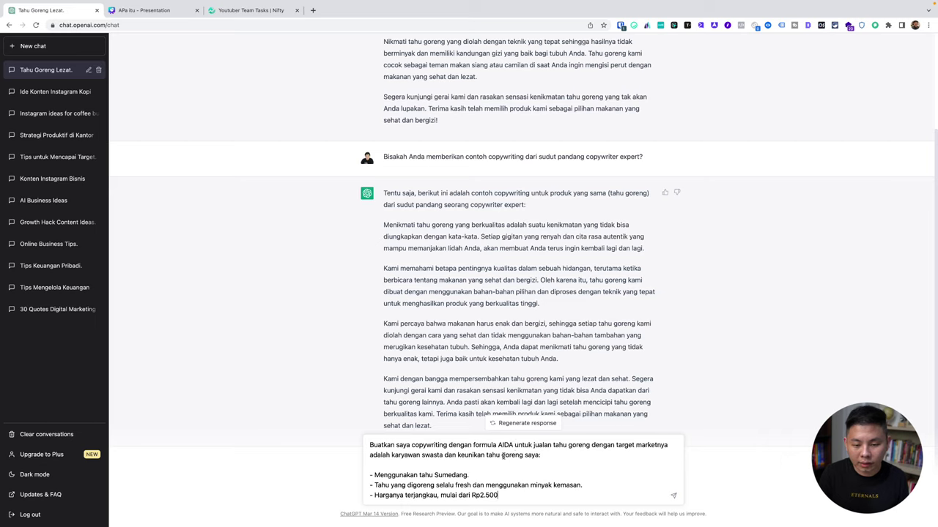
Add the closing line "Pastikan kalimatnya tidak terlalu panjang" after a blank line and send the prompt
key(shift+Return)
key(shift+Return)
text(P)
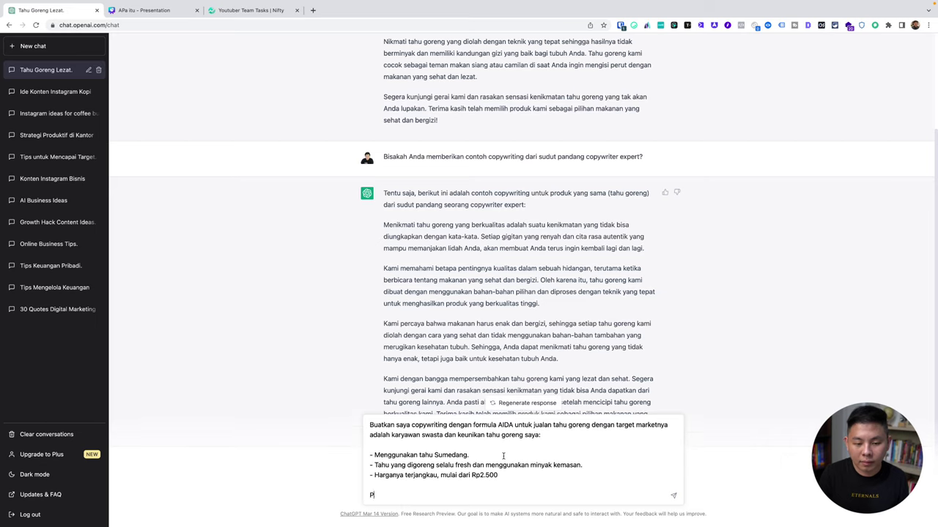
text(astikan kalimat)
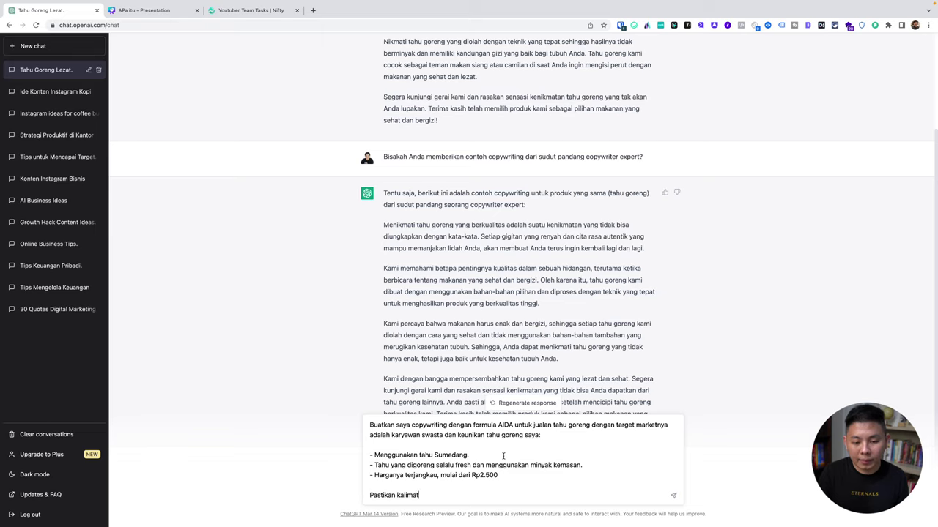
text(nya tidaak)
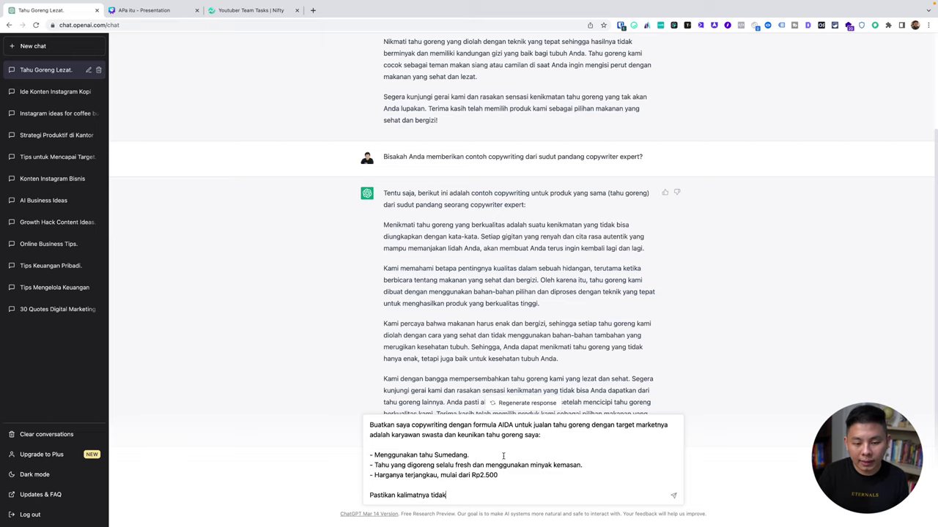
text( terlalu panjang)
key(Return)
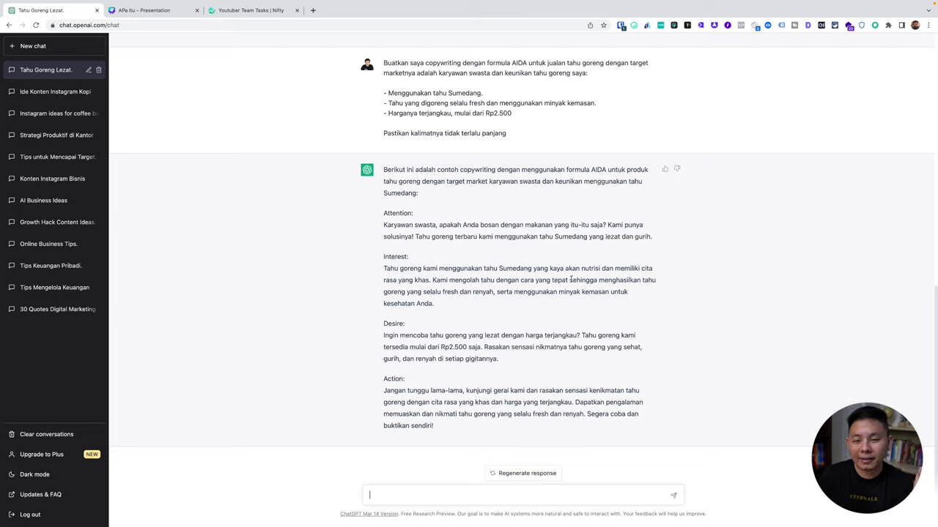
drag(498, 268, 382, 268)
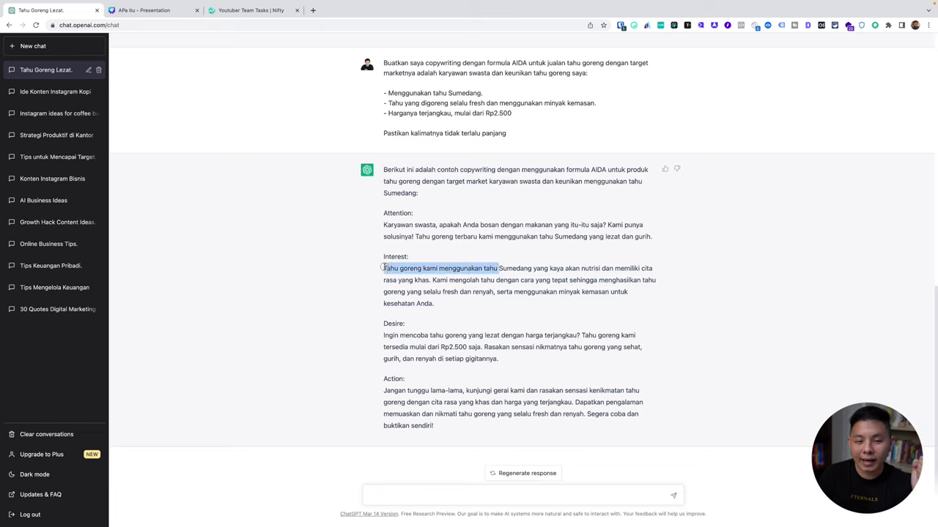
click(547, 264)
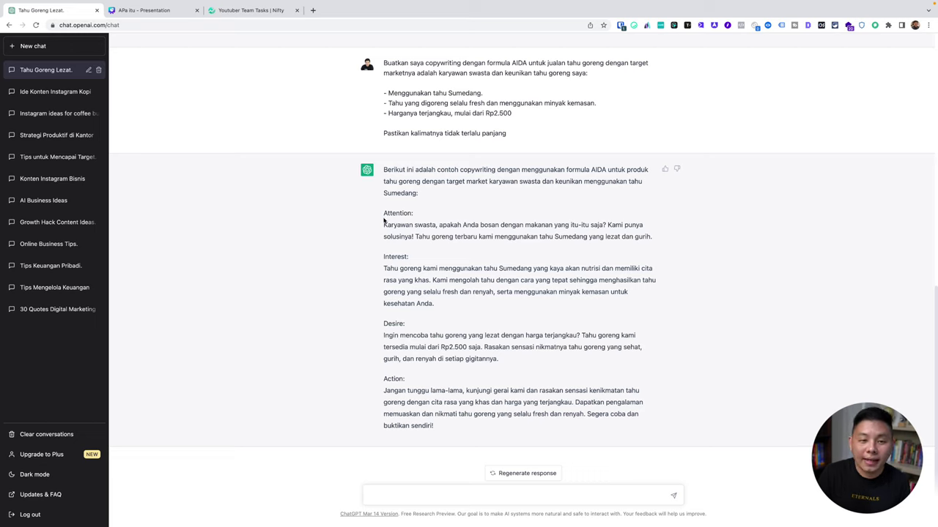
Copy the Attention, Interest, Desire and Action sections of the latest ChatGPT answer and open zenpen.io in a new browser tab
drag(381, 216, 469, 439)
key(super+c)
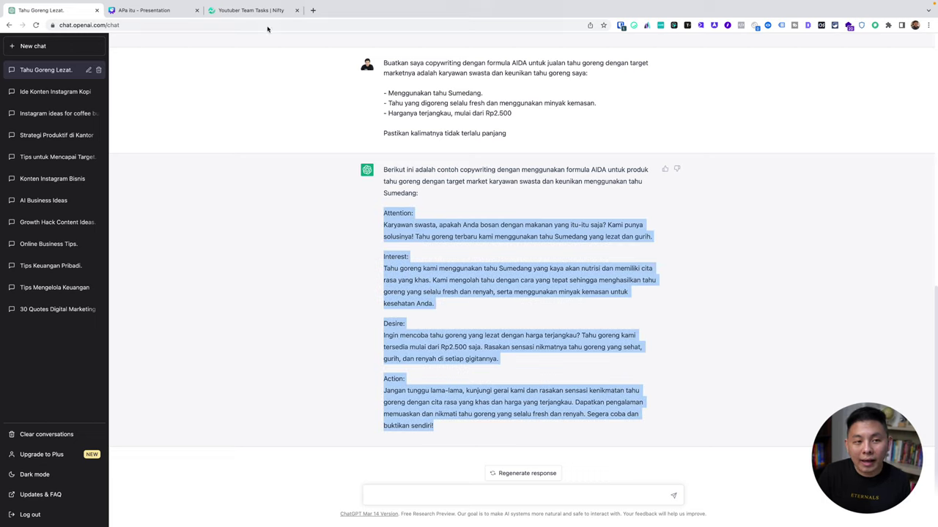
click(313, 10)
text(zenpen.)
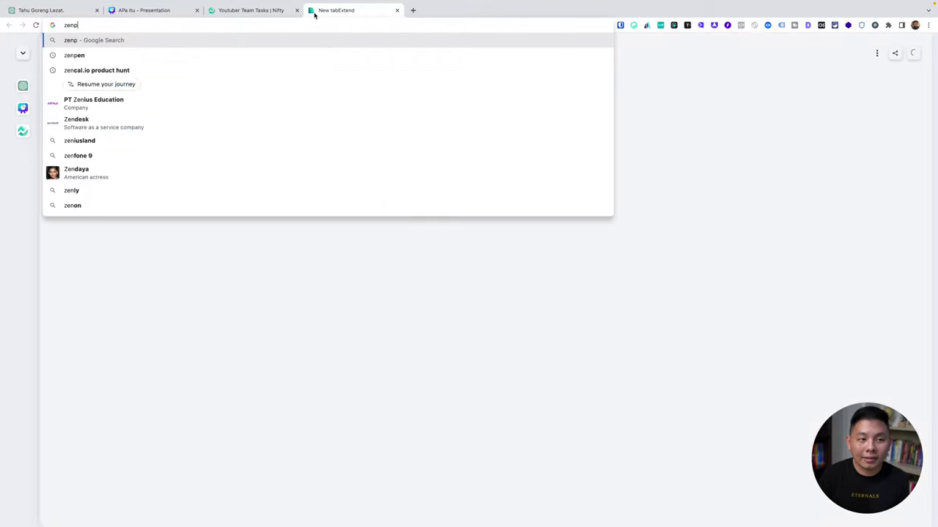
text(io)
key(Return)
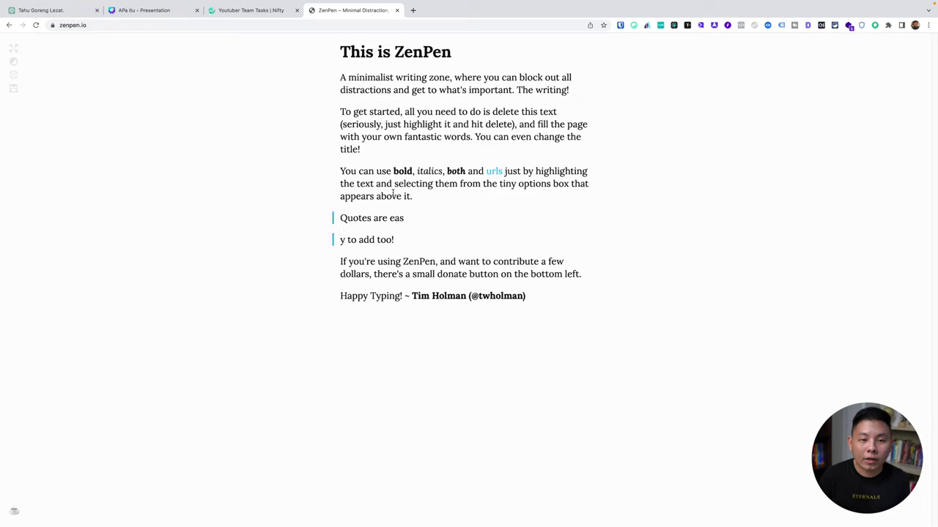
Delete ZenPen's sample text and title, and paste the copied AIDA copy onto the empty page
drag(539, 299, 330, 59)
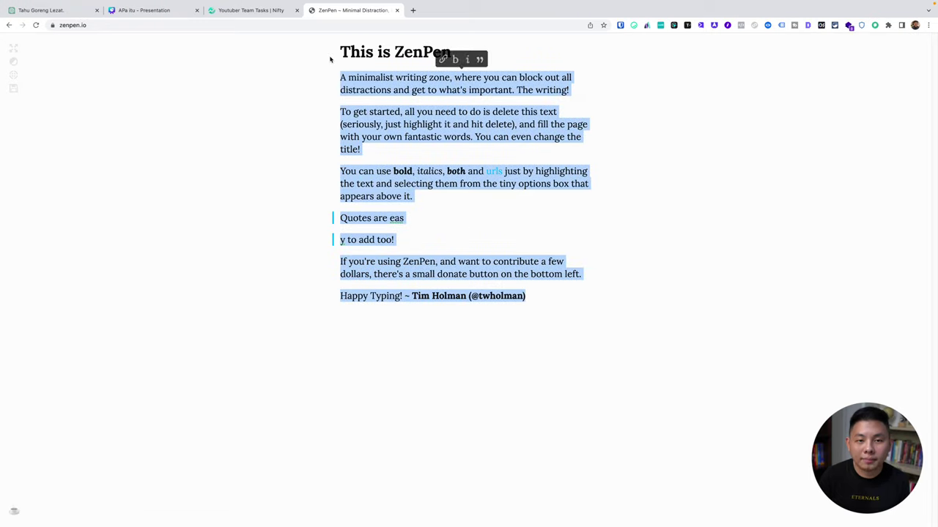
key(BackSpace)
triple_click(383, 58)
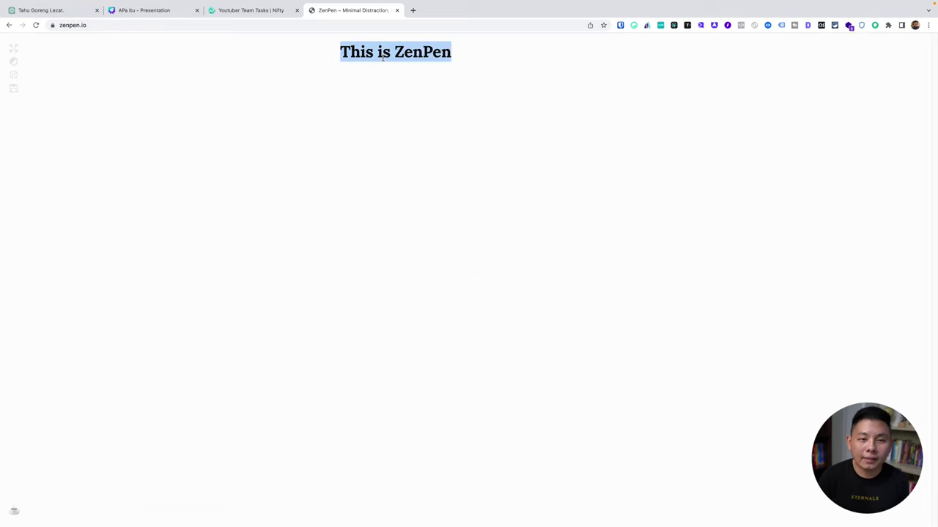
key(BackSpace)
key(super+v)
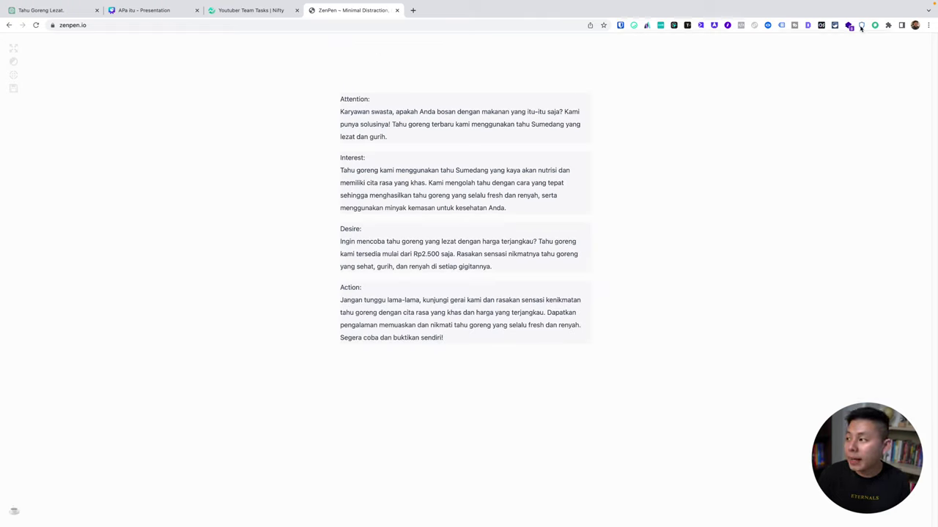
Enlarge the ZenPen page by three browser zoom levels
click(928, 25)
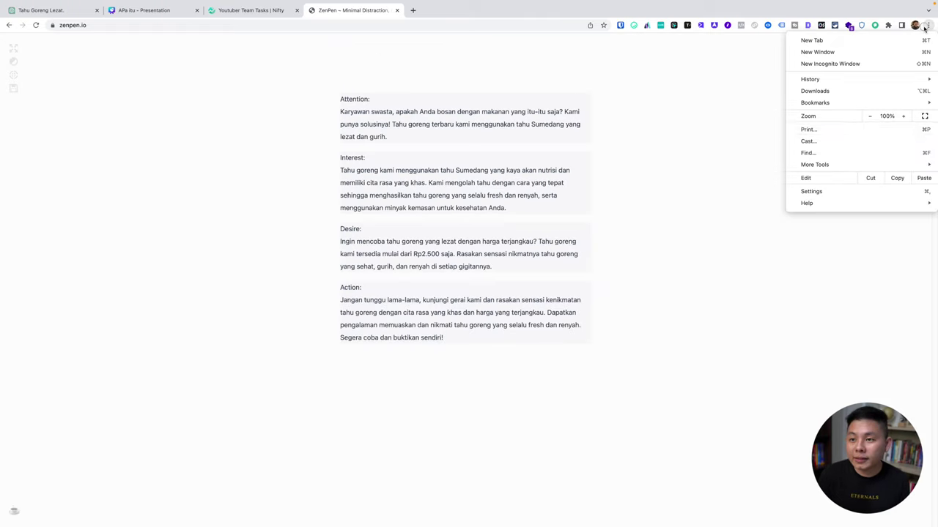
click(903, 115)
click(903, 116)
click(903, 116)
click(513, 378)
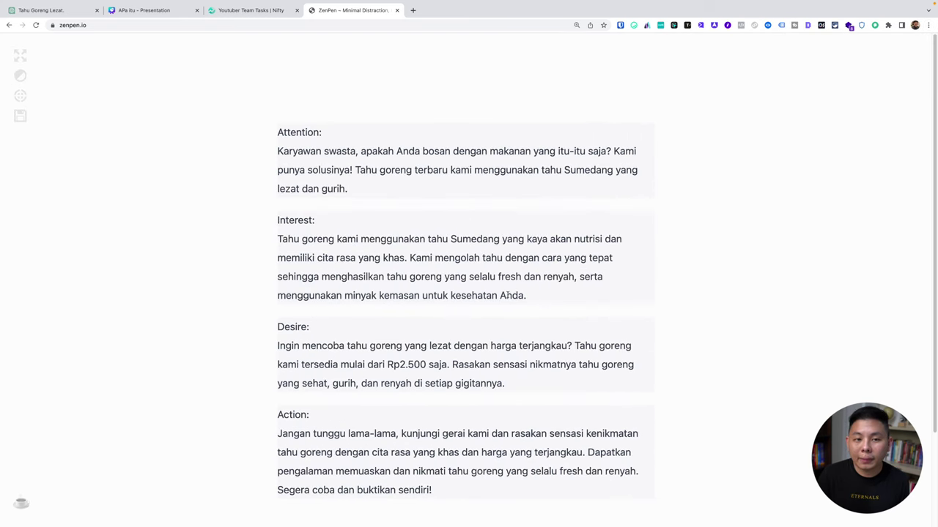
Remove "Karyawan swasta," from the Attention paragraph so that it starts with a capitalised "Apakah Anda bosan"
click(388, 186)
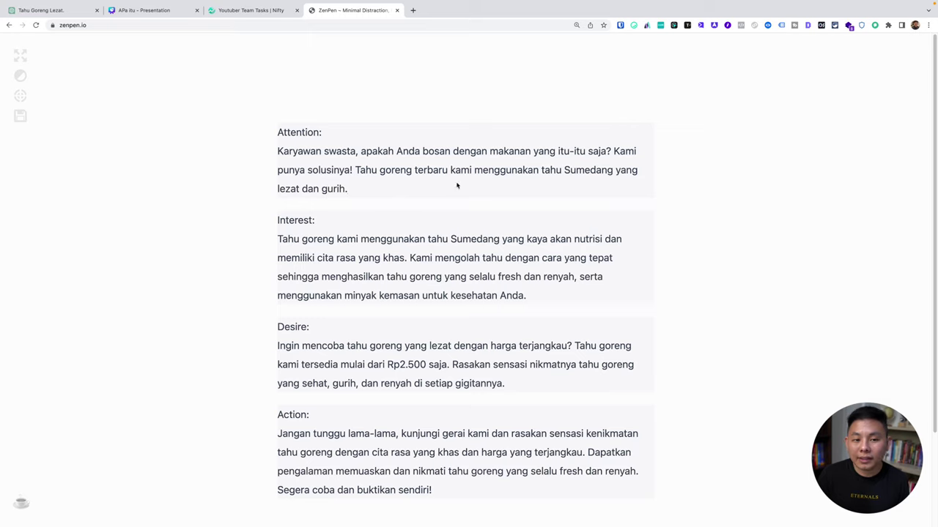
drag(447, 170, 255, 152)
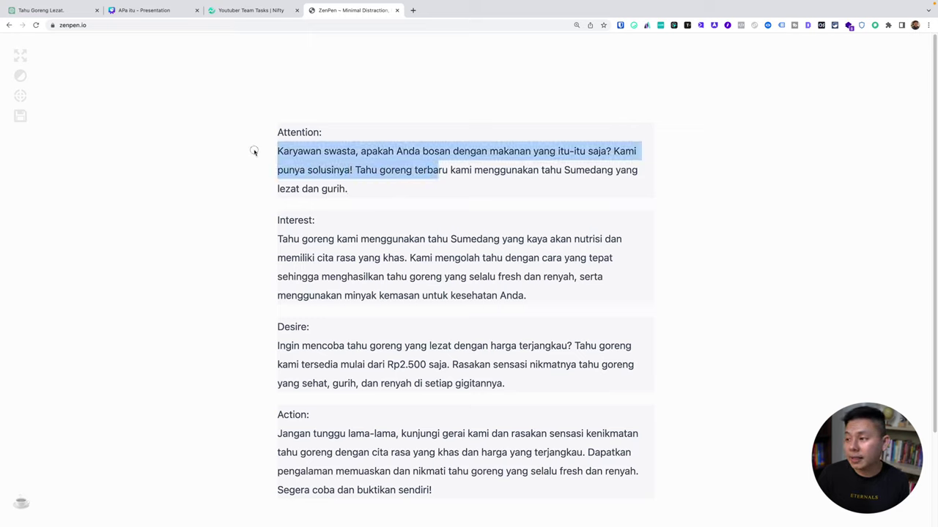
click(332, 189)
drag(360, 188, 266, 165)
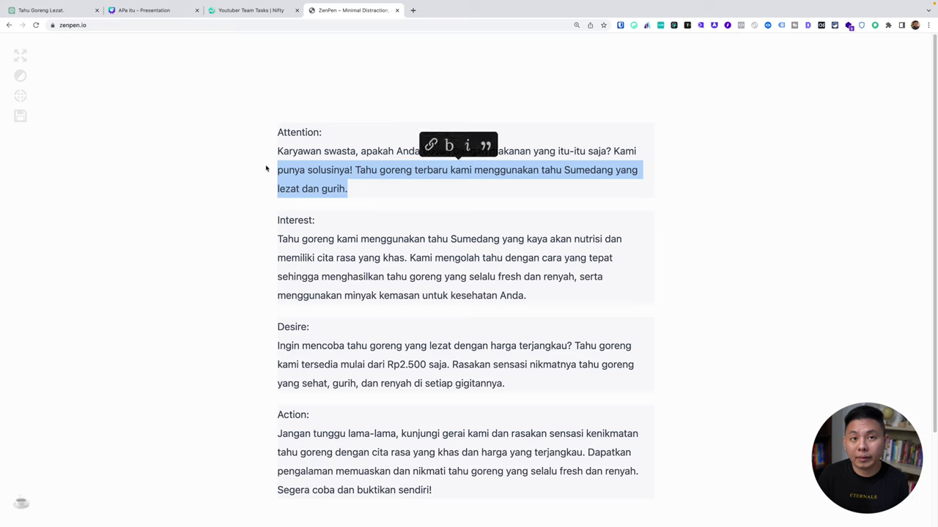
click(398, 151)
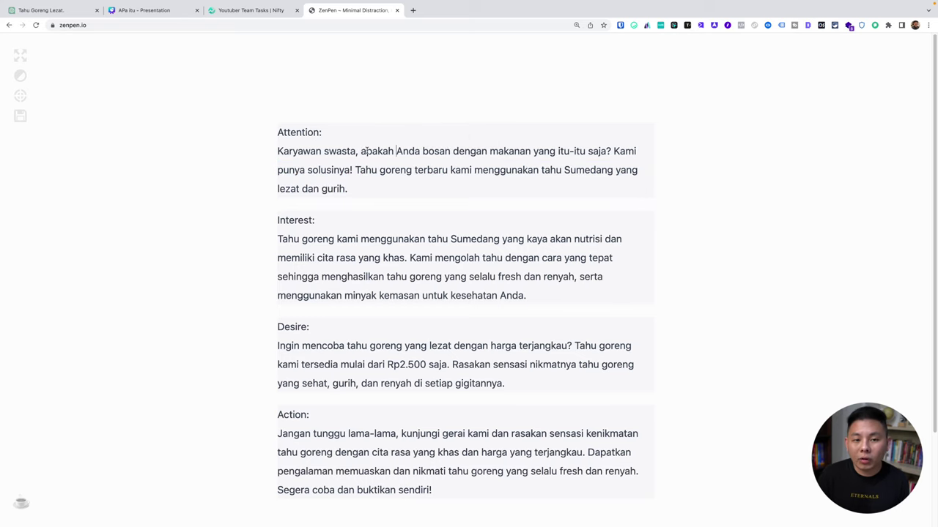
drag(367, 151, 276, 152)
text(A)
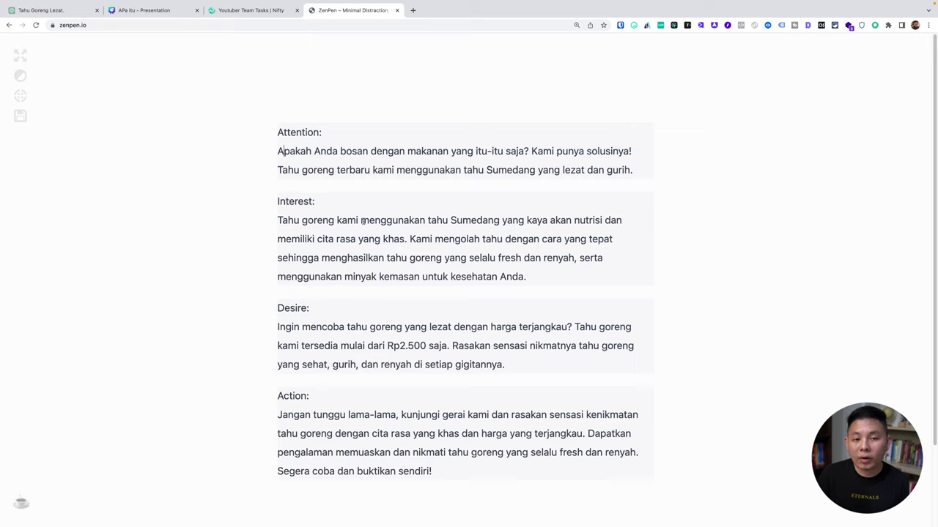
Replace the opening words "Tahu goreng kami menggunakan" of the Interest paragraph with "Berbahan baku"
drag(425, 221, 267, 214)
key(ctrl+c)
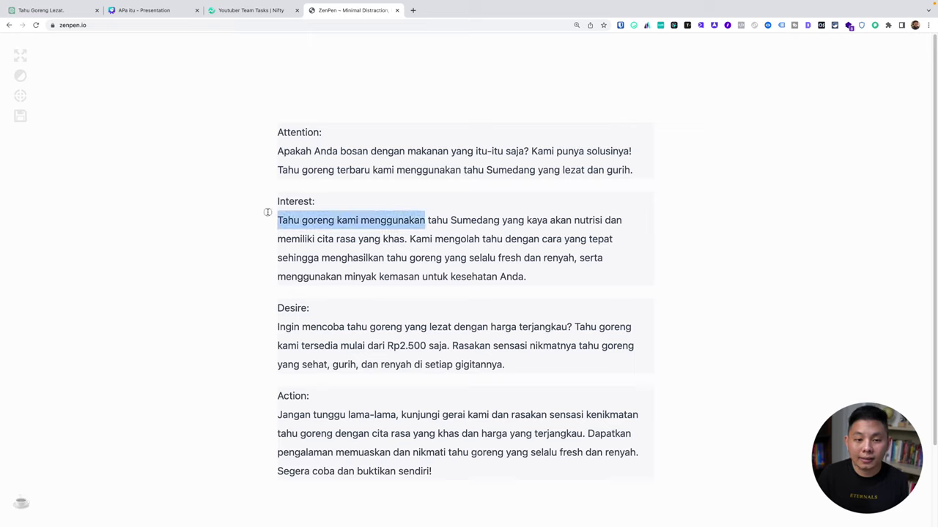
text(Dengan)
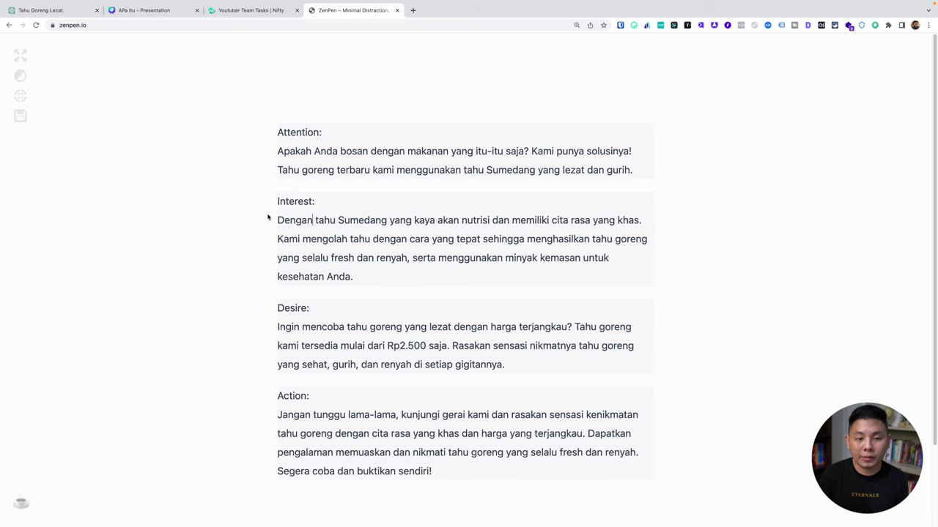
double_click(290, 223)
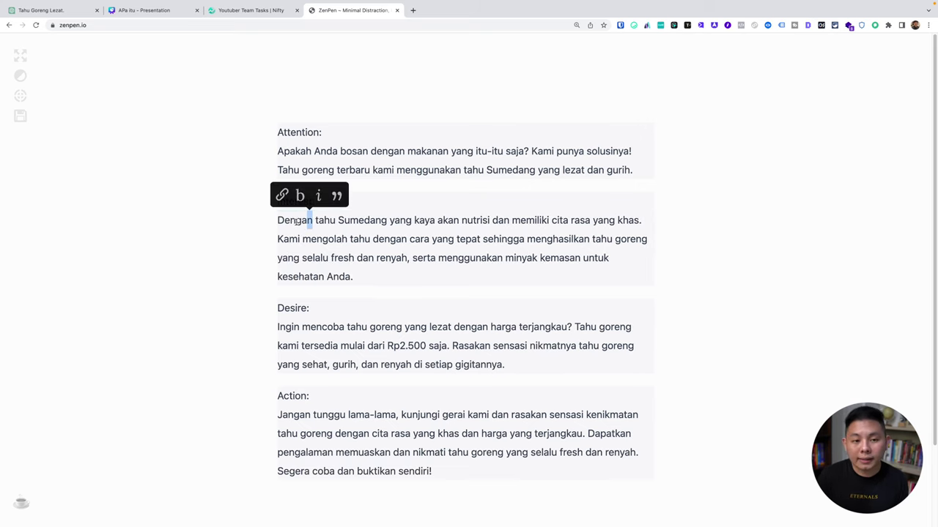
key(ctrl+v)
text(Dengan)
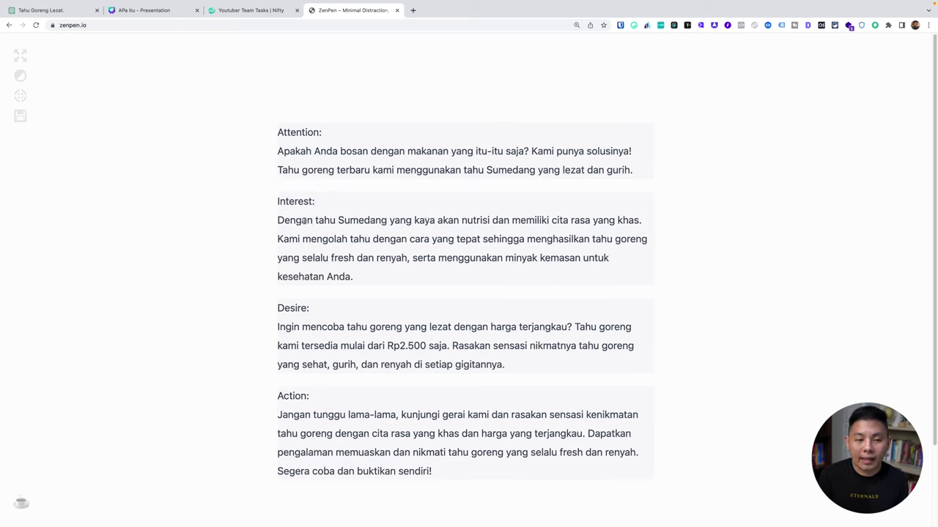
double_click(305, 221)
text(Berbahan)
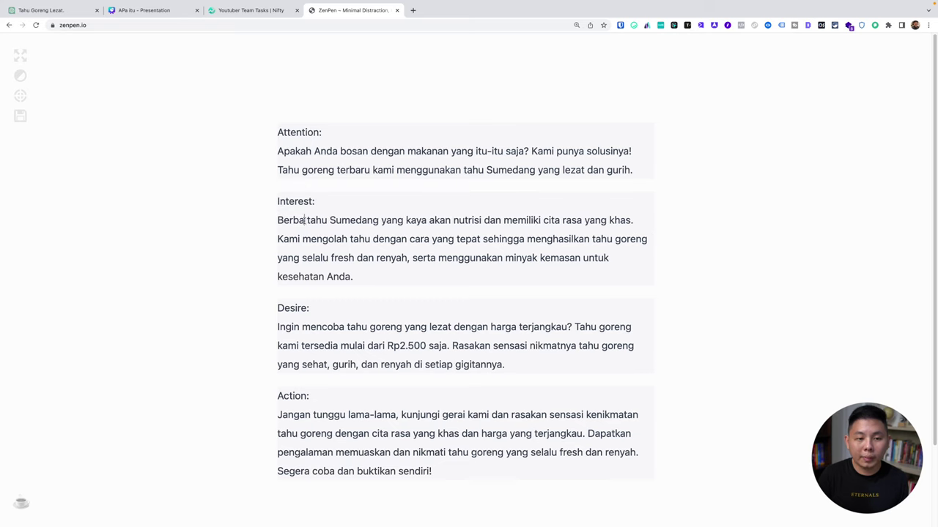
text( baku)
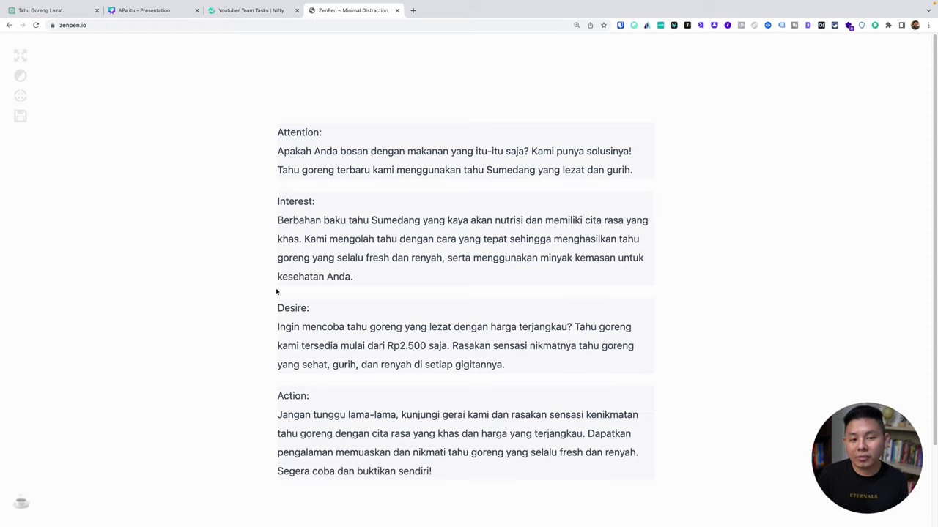
Replace the Desire paragraph's opening question with "Spesialnya lagi, harga" and make the following word "tahu" lowercase
mouse_move(278, 327)
mouse_down()
mouse_move(576, 327)
mouse_move(266, 326)
mouse_up()
text(Spesialnya lagi)
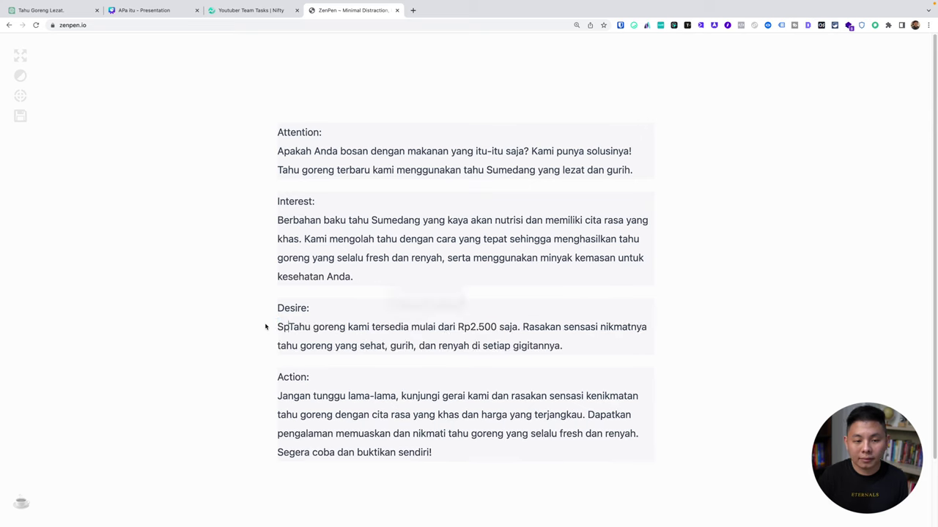
text(, harga)
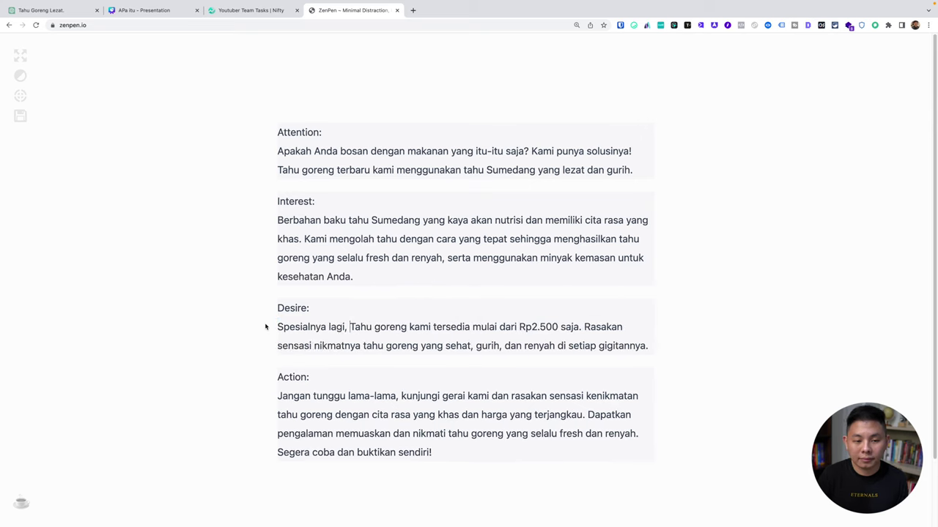
key(Delete)
text(t)
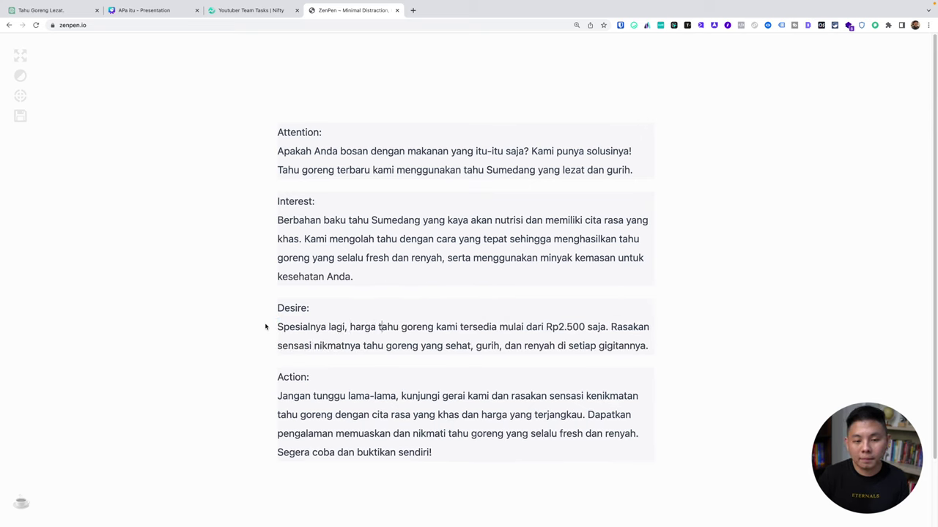
Replace "tersedia mulai dari" before the price in the Desire paragraph with "hanya"
double_click(472, 326)
text(hanya)
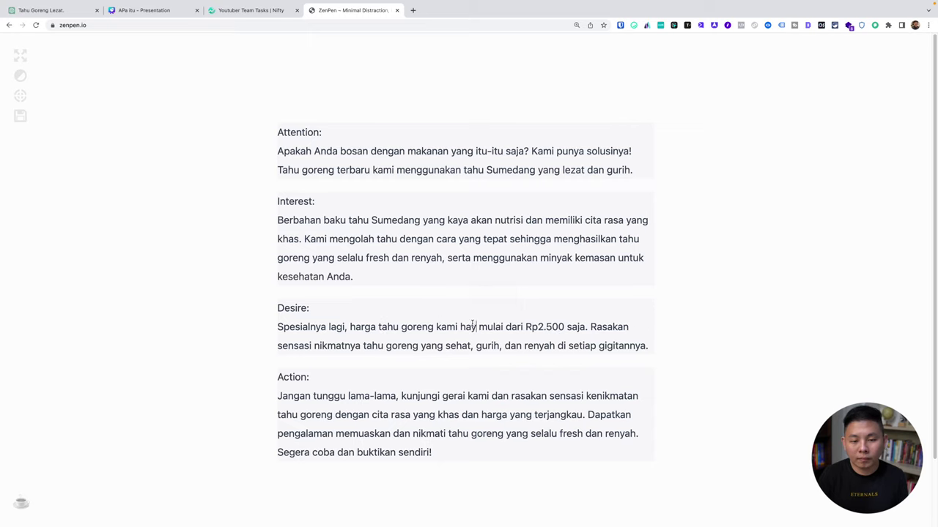
key(alt+shift+Right)
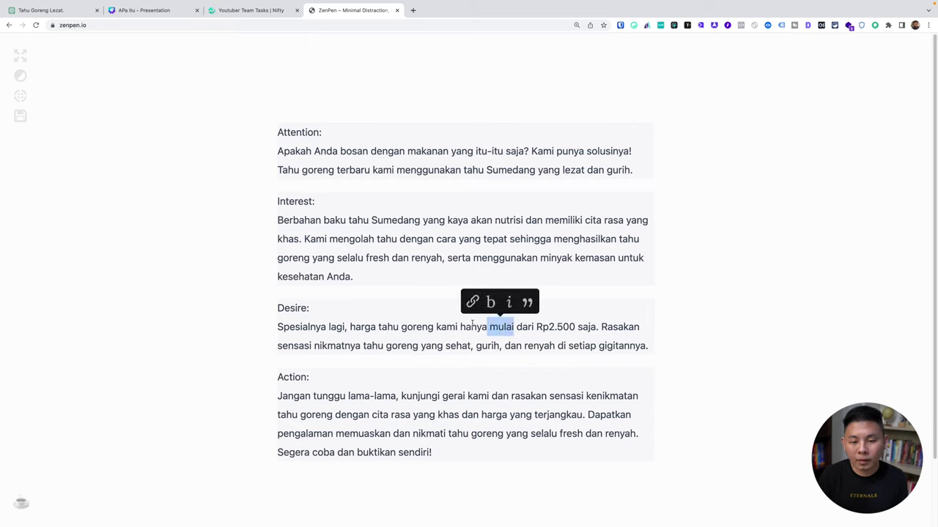
key(shift+Right)
key(shift+Right)
key(shift+Right)
key(shift+Right)
key(shift+Right)
key(BackSpace)
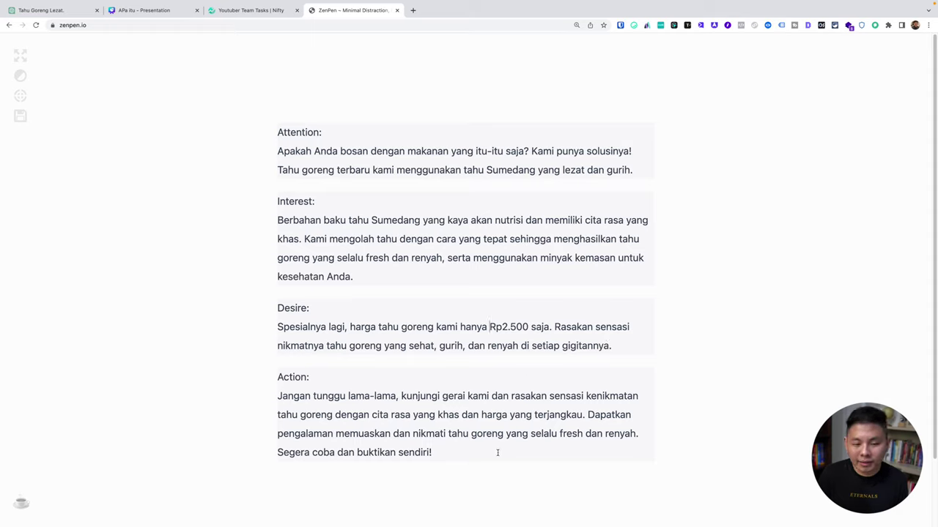
Replace the first sentence of the Action paragraph with "Segera klik link BIO &" and make the following word "dapatkan" lowercase
drag(587, 415, 251, 396)
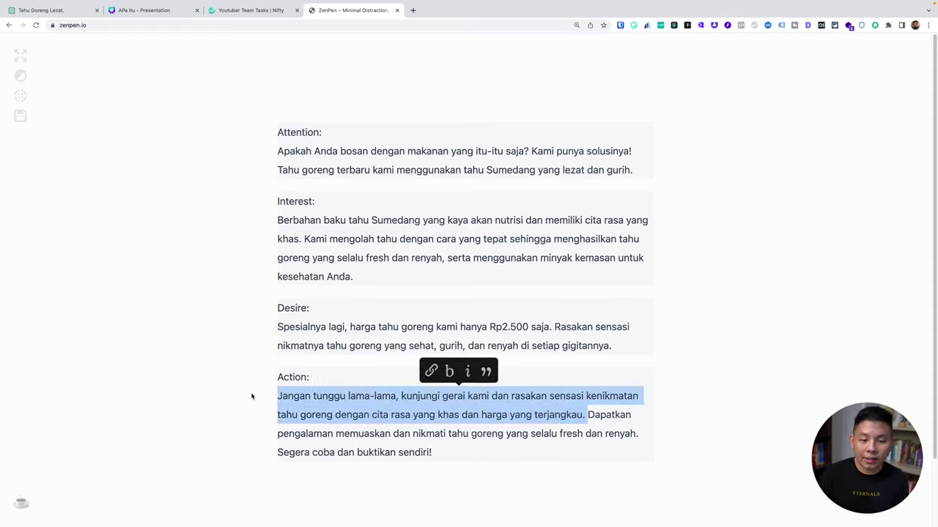
text(Segera klik lin)
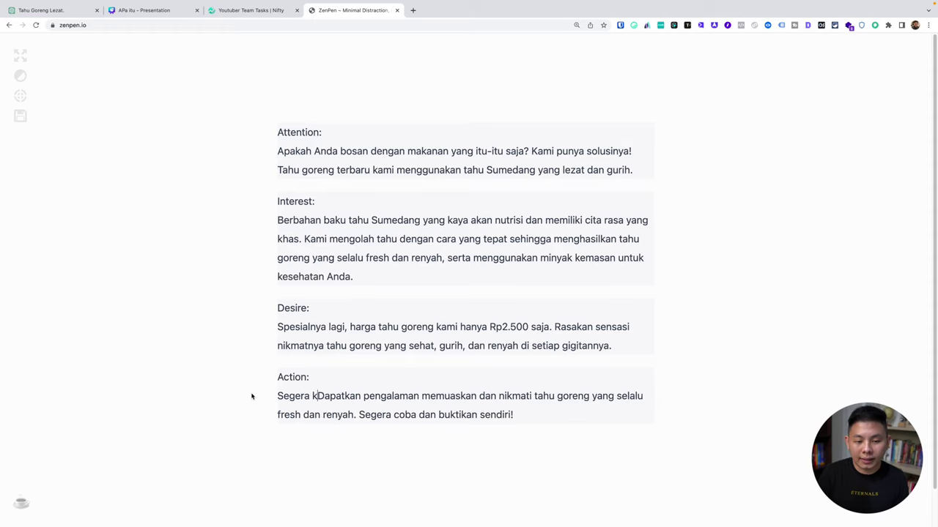
text(k BIO )
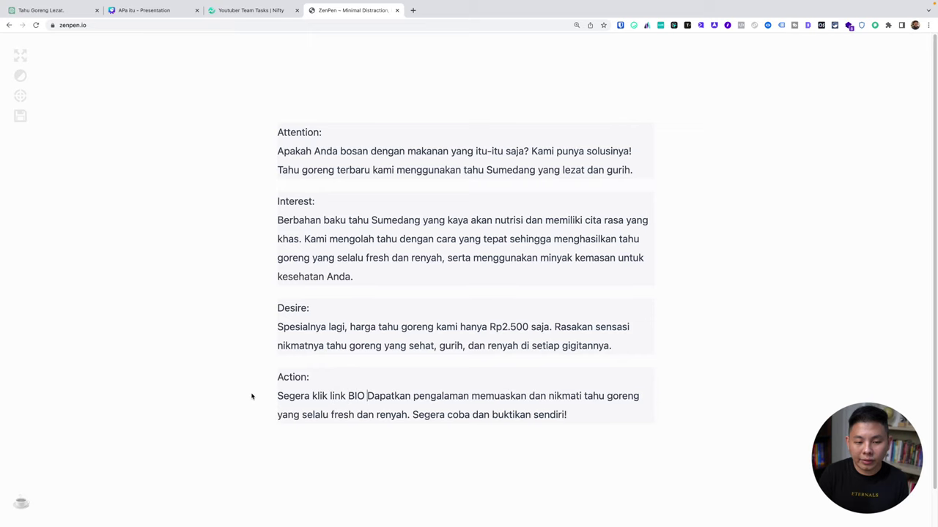
text(&)
key(Right)
key(BackSpace)
text(d)
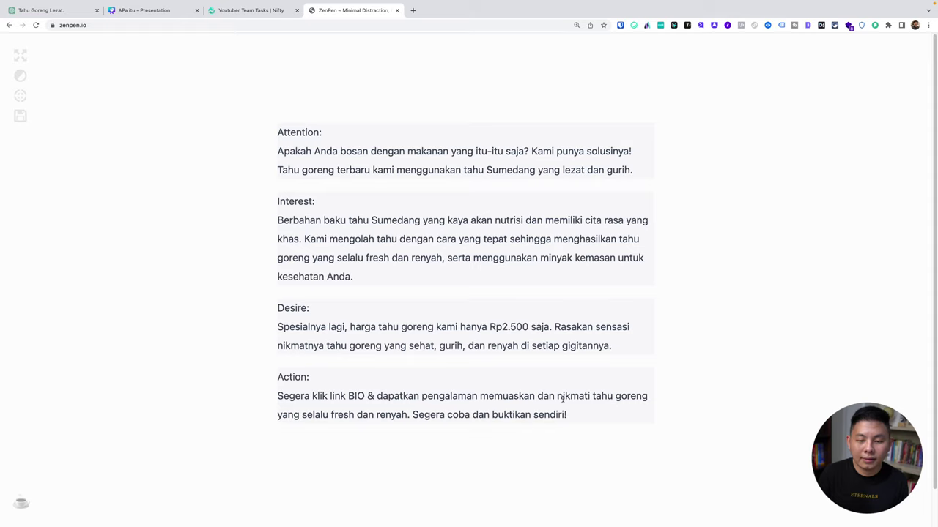
Replace "dan nikmati" in the Action paragraph with "saat menikmati"
drag(538, 396, 590, 396)
text(saat meni)
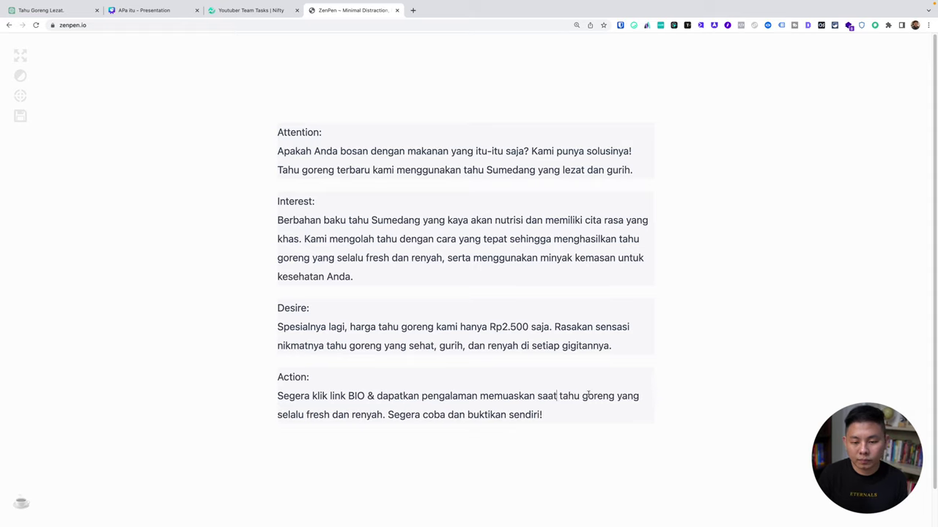
text(kmati)
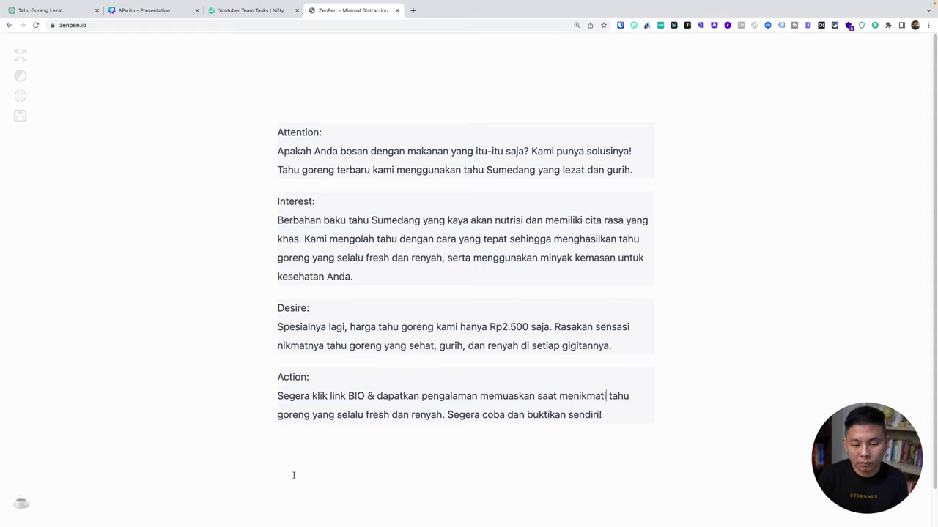
Delete the closing sentence "Segera coba dan buktikan sendiri!" from the Action paragraph and end the text with "renyah!"
click(447, 415)
drag(447, 415, 695, 429)
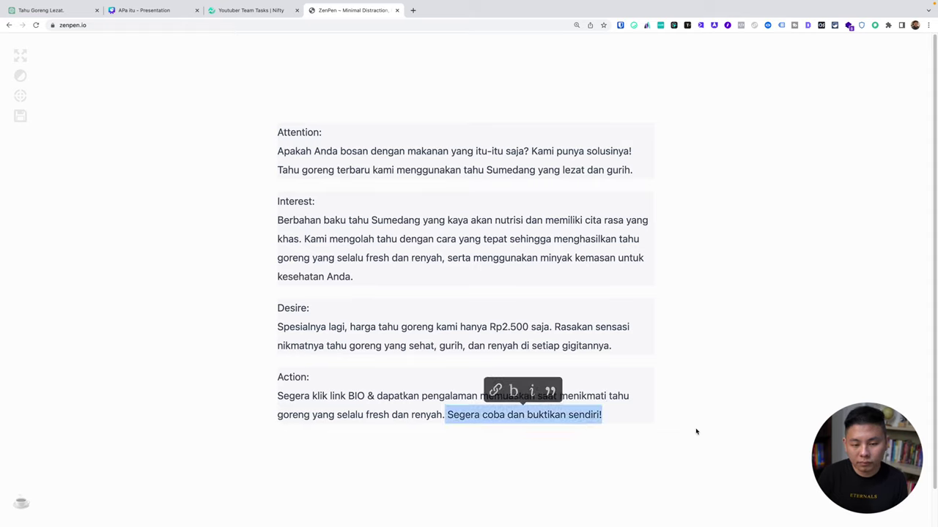
key(BackSpace)
key(BackSpace)
key(BackSpace)
text(!)
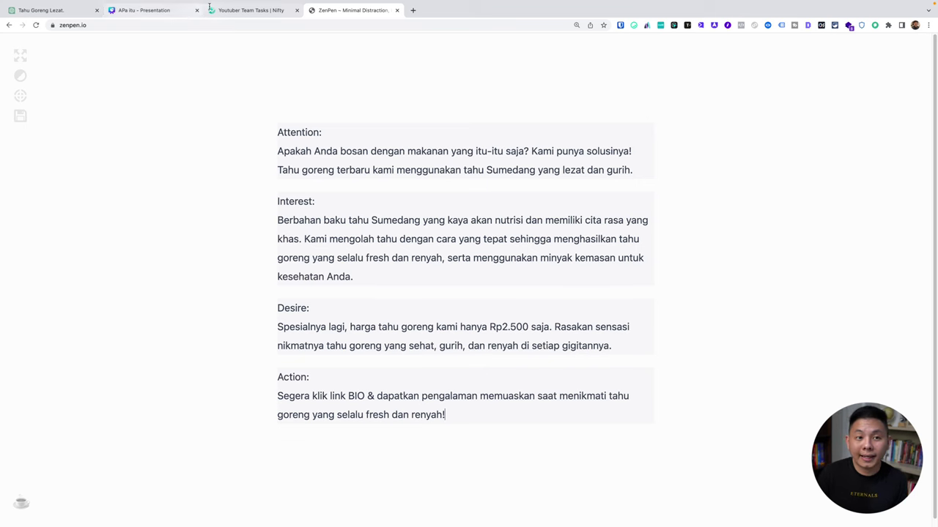
Move the ChatGPT tab directly before the ZenPen tab and switch between them to compare the original and edited copy
drag(33, 10, 257, 10)
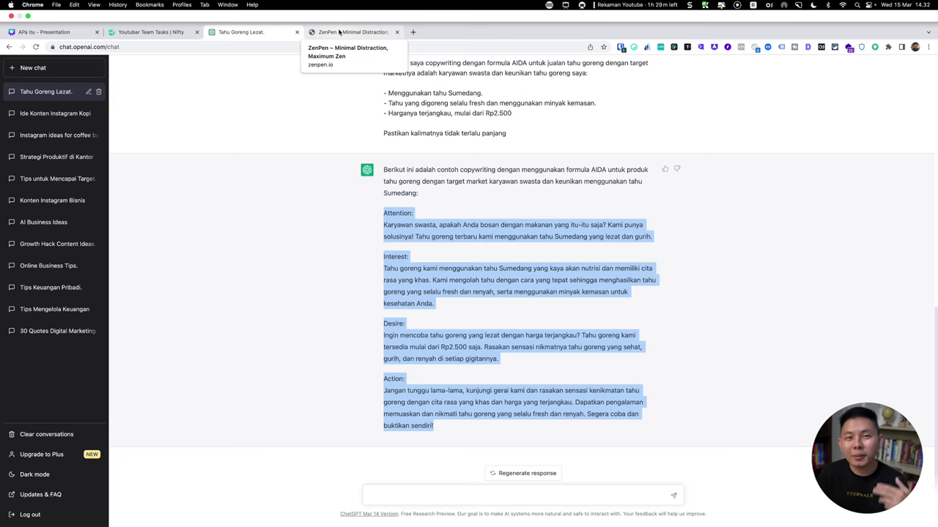
click(339, 32)
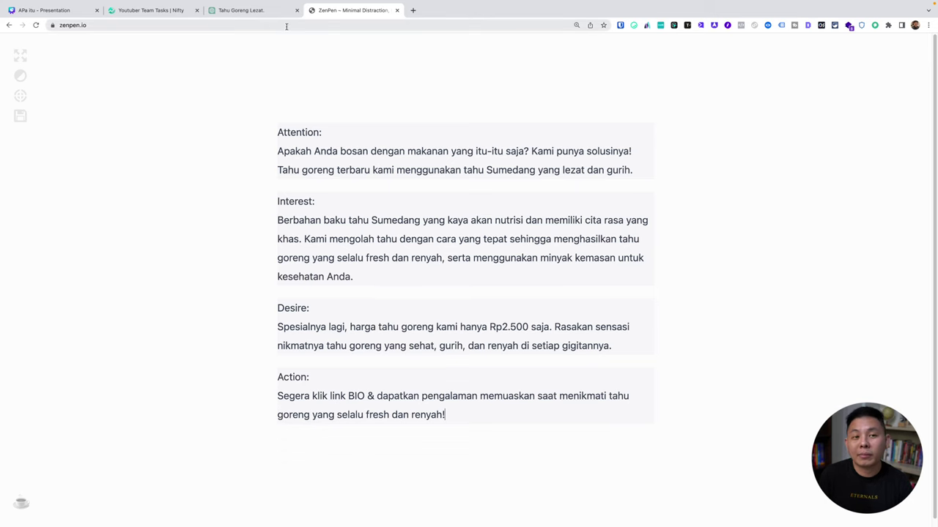
click(254, 12)
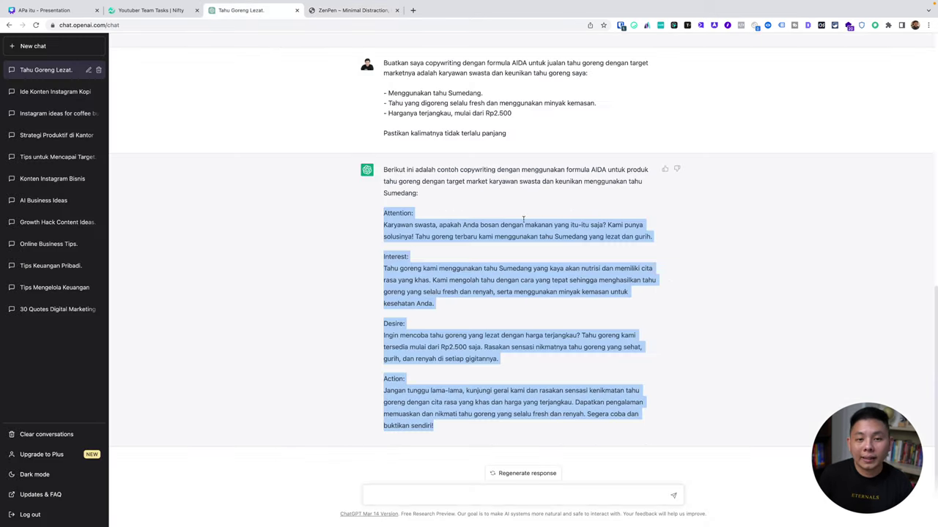
Review the prompts in the Tahu Goreng chat, from the first simple request through the copywriter expert question to the AIDA prompt
scroll(523, 218, up, 5)
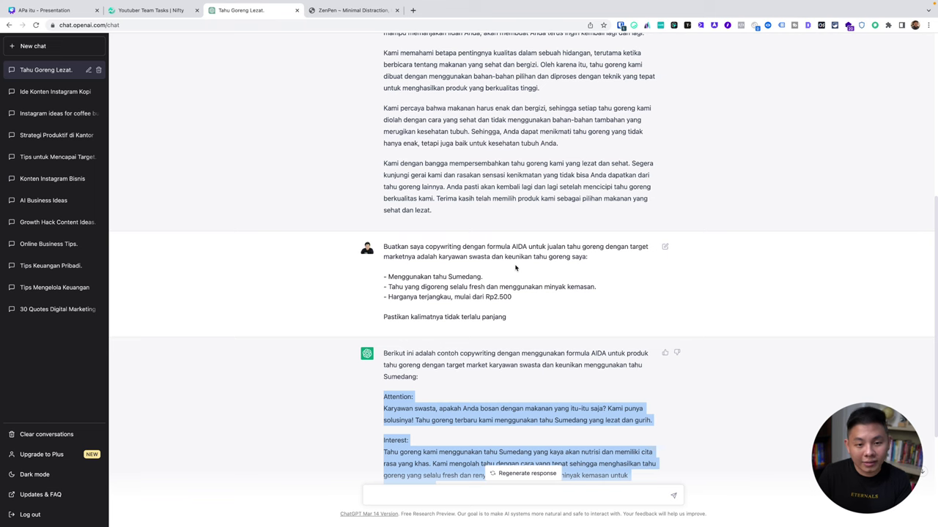
scroll(511, 271, down, 1)
scroll(511, 269, up, 10)
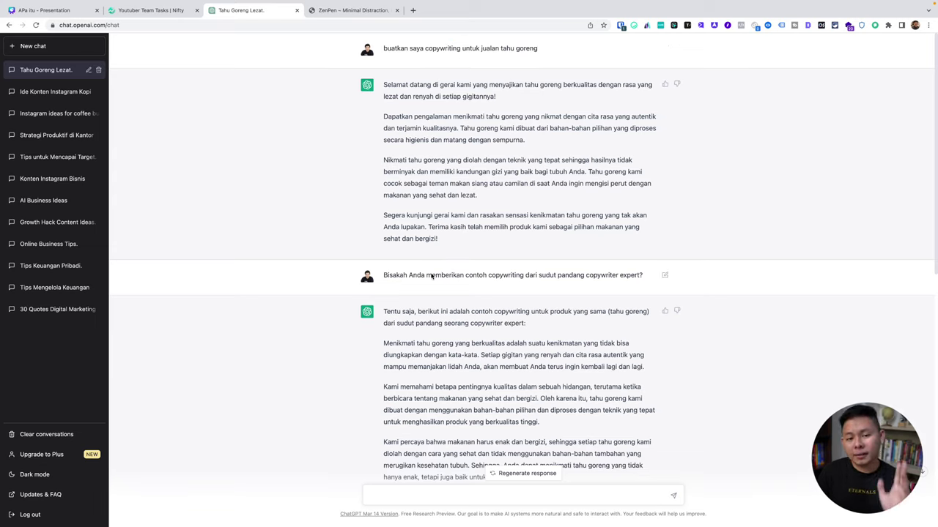
drag(432, 275, 509, 274)
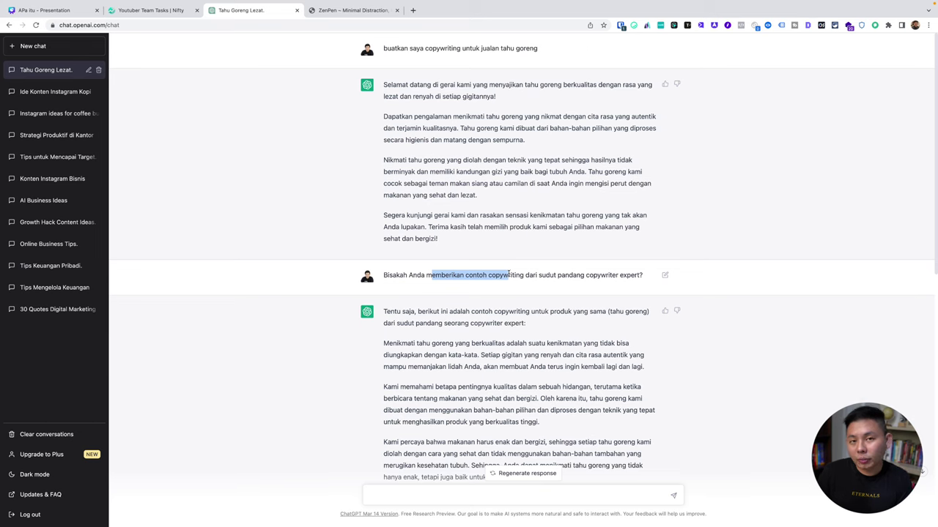
scroll(554, 378, down, 10)
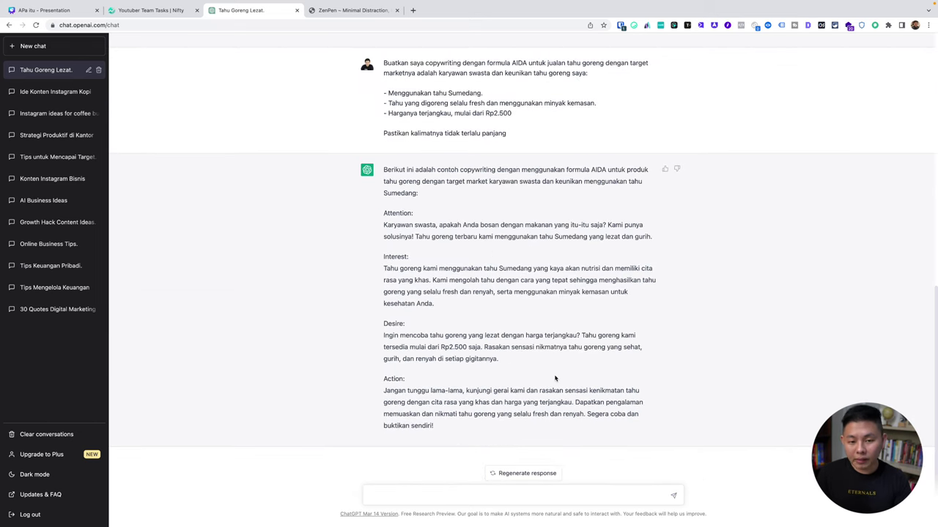